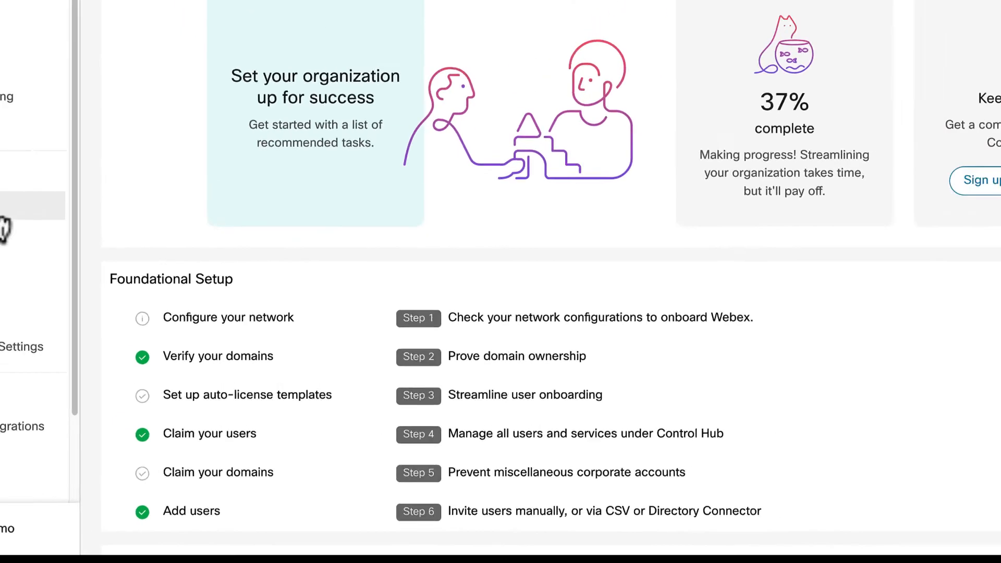
Open the profile of the active full-admin user and review the assigned licenses.
{"action": "left_click", "coordinate": [4, 211]}
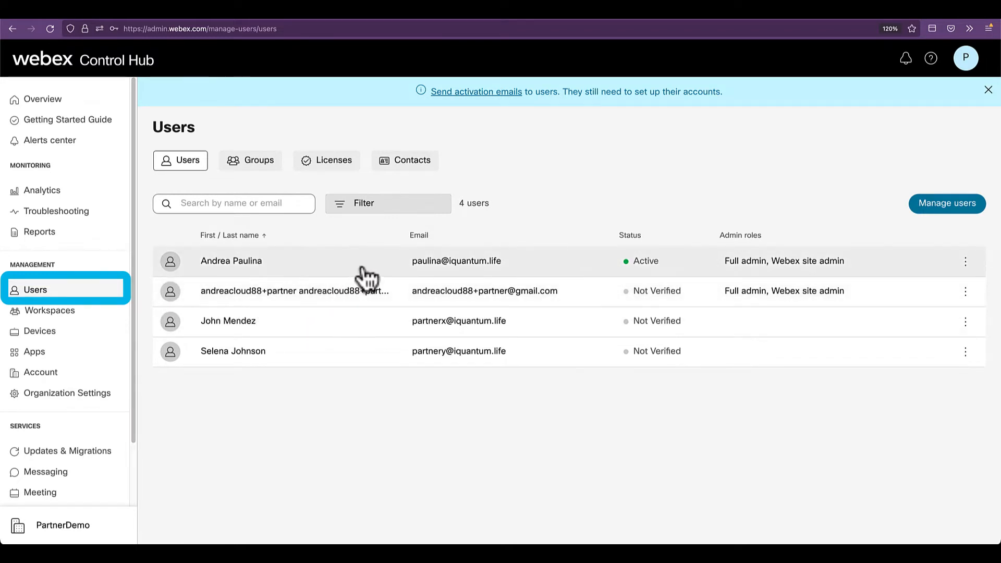
{"action": "left_click", "coordinate": [382, 262]}
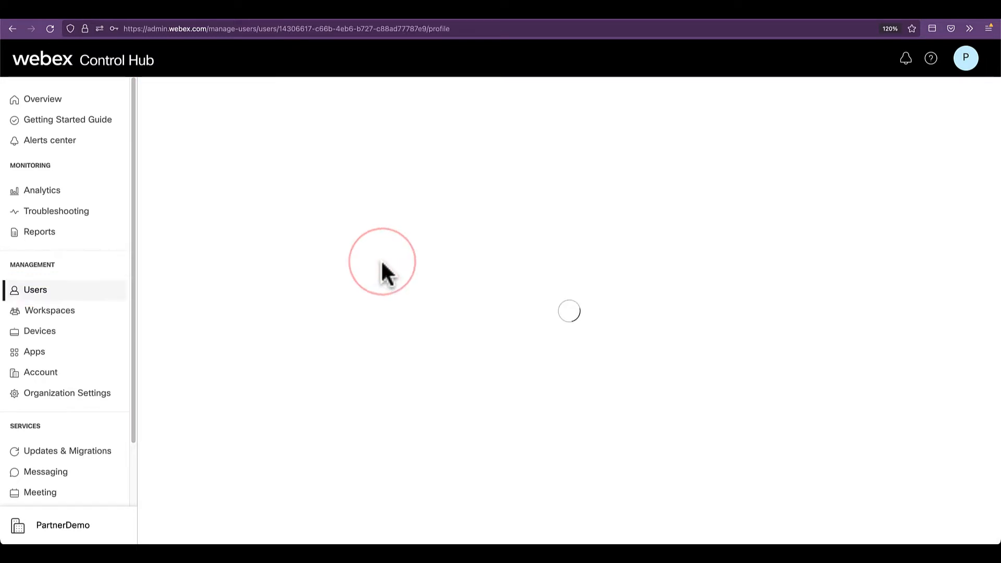
{"action": "scroll", "coordinate": [382, 262], "scroll_direction": "down", "scroll_amount": 2}
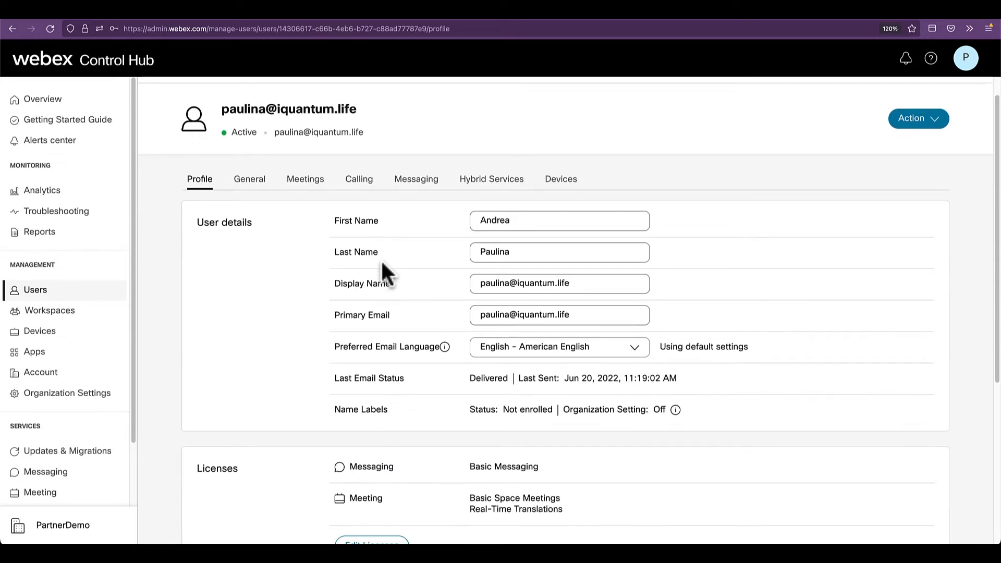
{"action": "scroll", "coordinate": [384, 261], "scroll_direction": "down", "scroll_amount": 2}
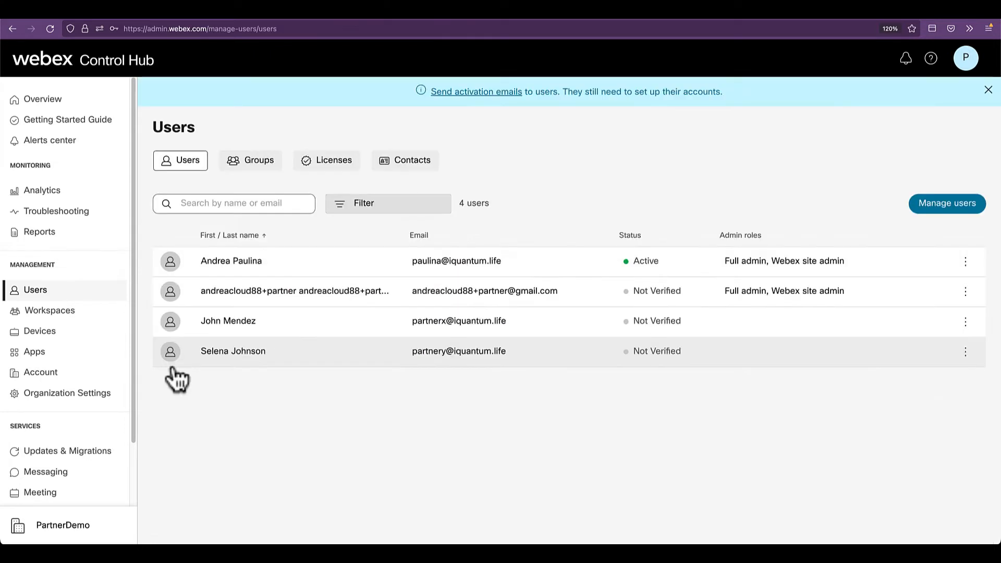
Set up organization-based license assignment, adding Real-Time Translations for Meeting and Register to Unified Communication Manager (UCM) for Calling.
{"action": "left_click", "coordinate": [323, 172]}
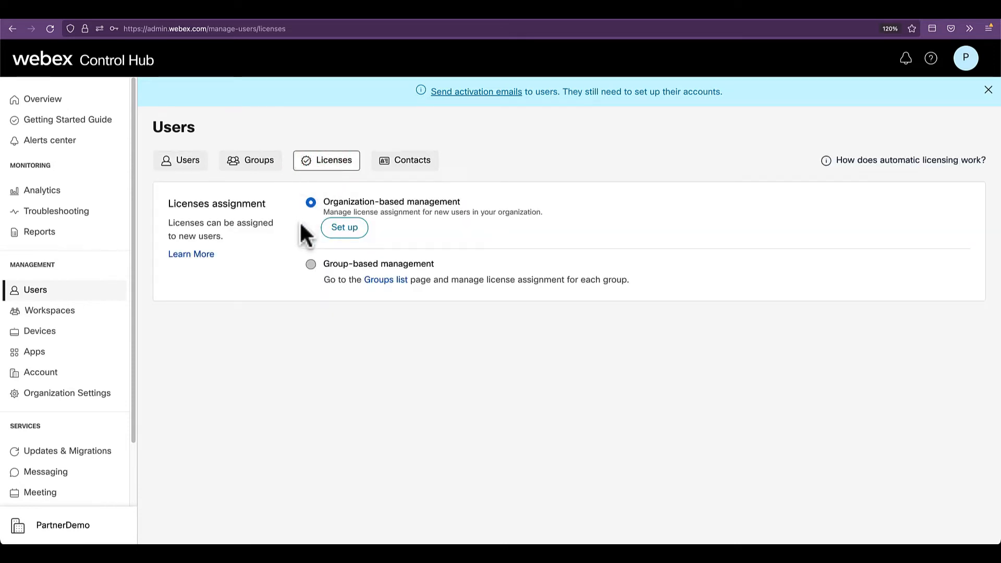
{"action": "left_click", "coordinate": [340, 229]}
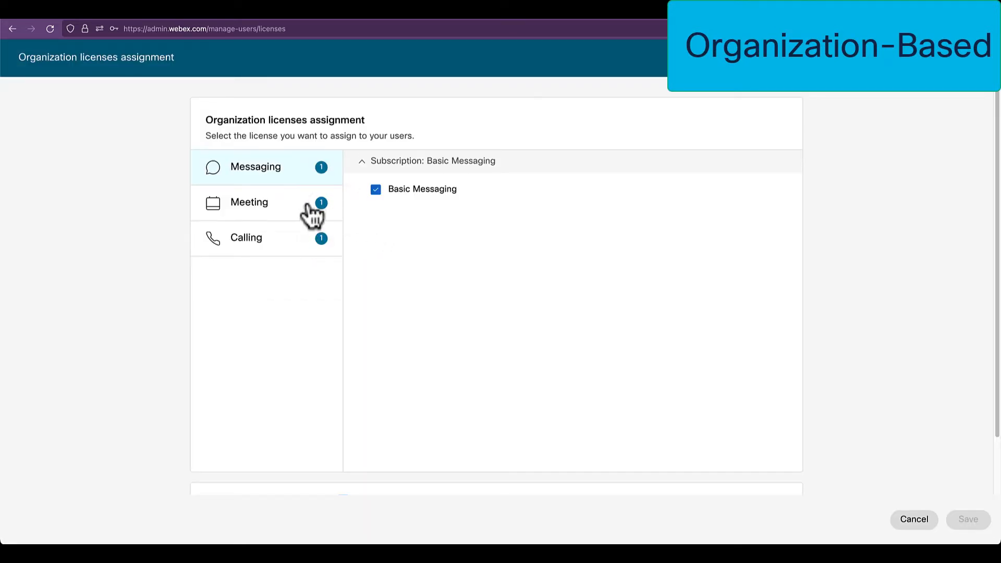
{"action": "left_click", "coordinate": [290, 214]}
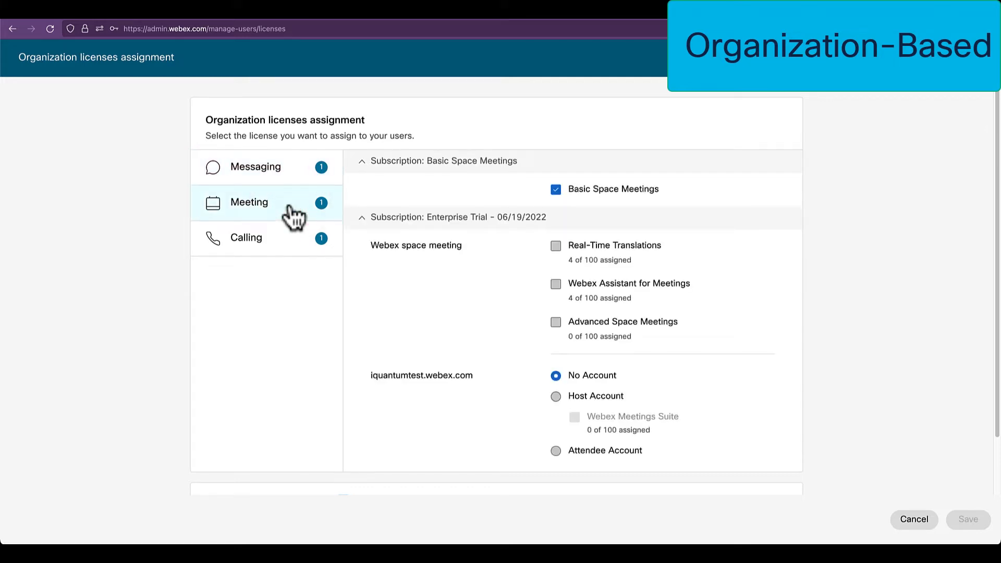
{"action": "left_click", "coordinate": [555, 246]}
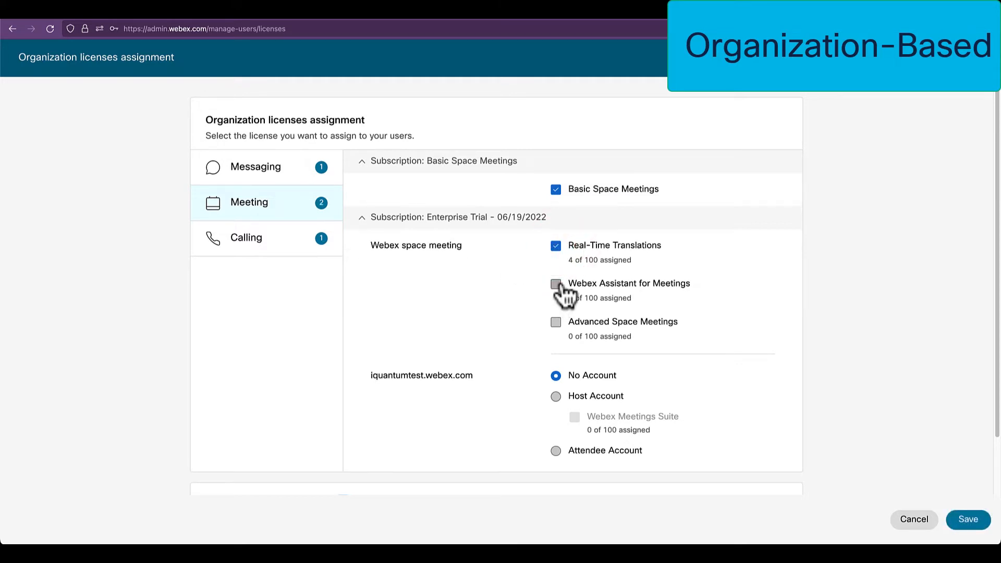
{"action": "left_click", "coordinate": [290, 249]}
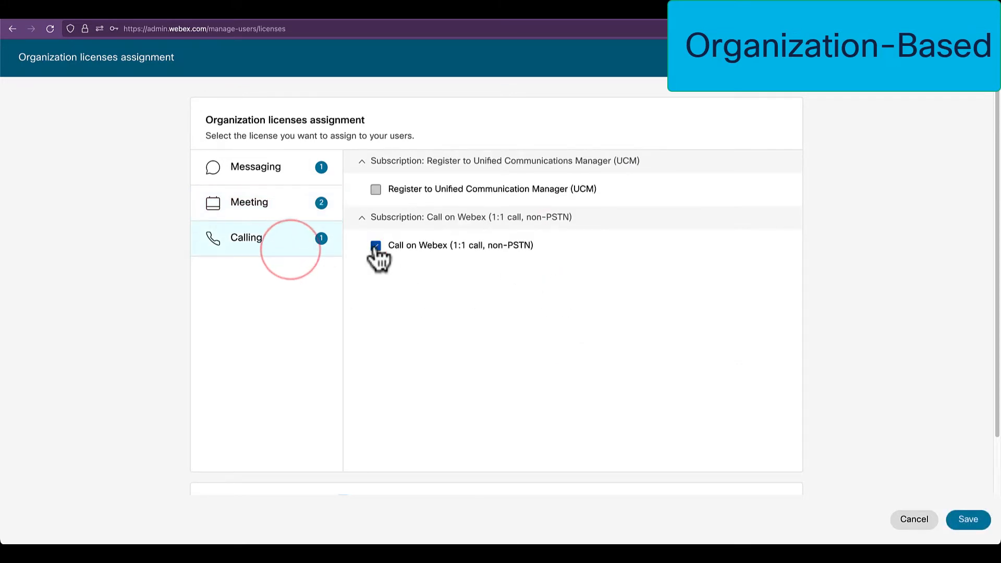
{"action": "left_click", "coordinate": [376, 191]}
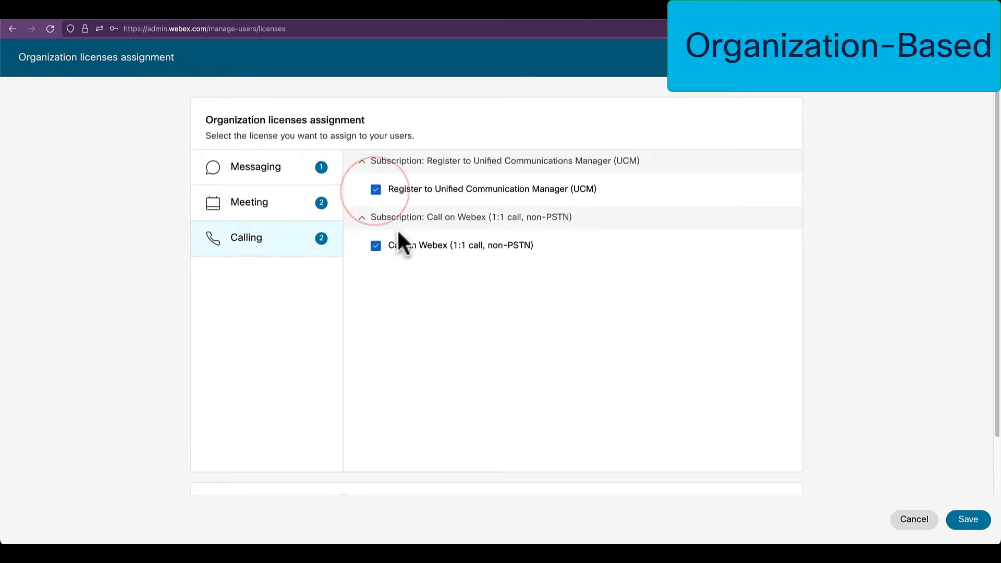
{"action": "left_click", "coordinate": [430, 286]}
Apply the organization license template to existing users without preserving their current licenses, and save it.
{"action": "scroll", "coordinate": [433, 292], "scroll_direction": "down", "scroll_amount": 2}
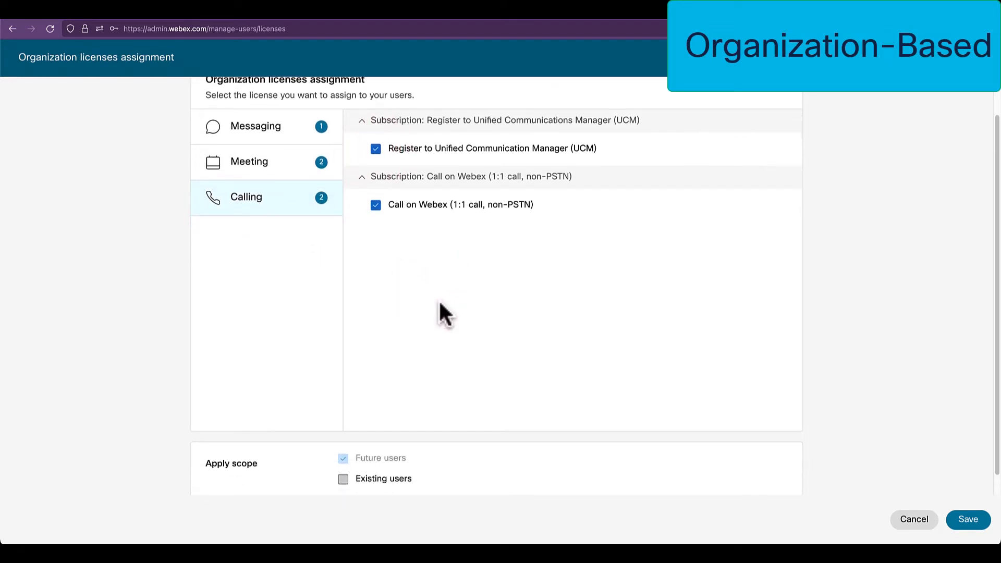
{"action": "scroll", "coordinate": [439, 305], "scroll_direction": "down", "scroll_amount": 1}
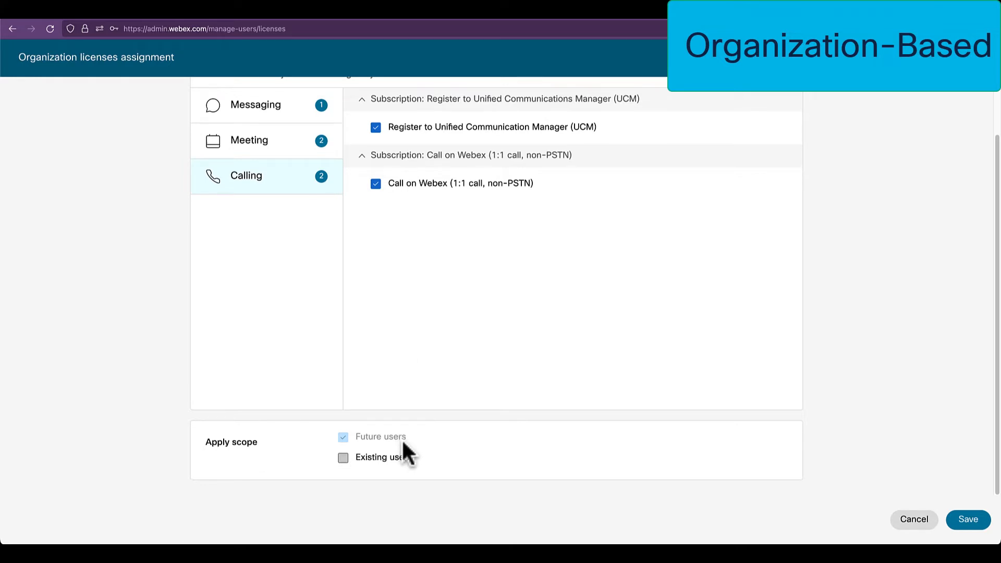
{"action": "left_click", "coordinate": [343, 459]}
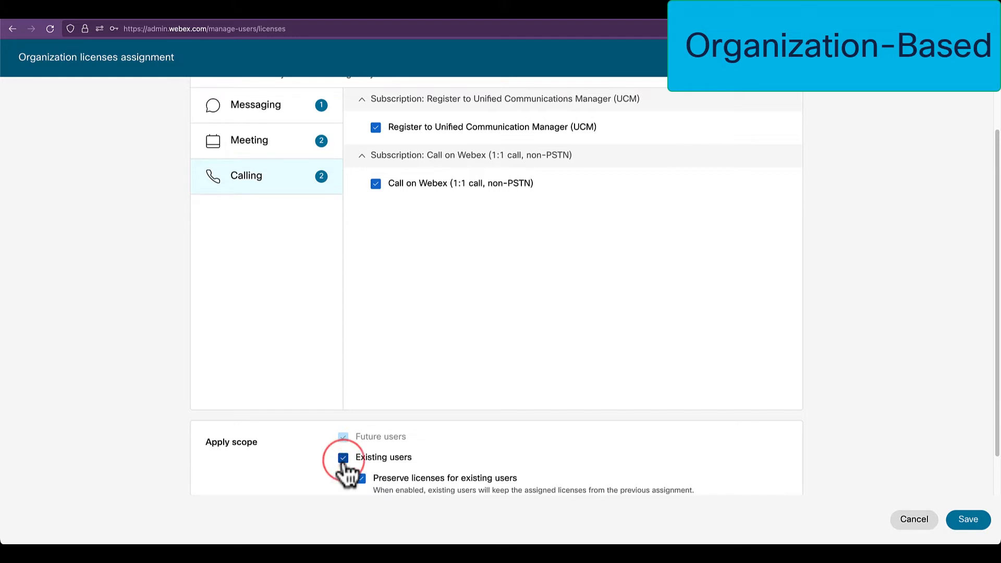
{"action": "scroll", "coordinate": [452, 464], "scroll_direction": "down", "scroll_amount": 2}
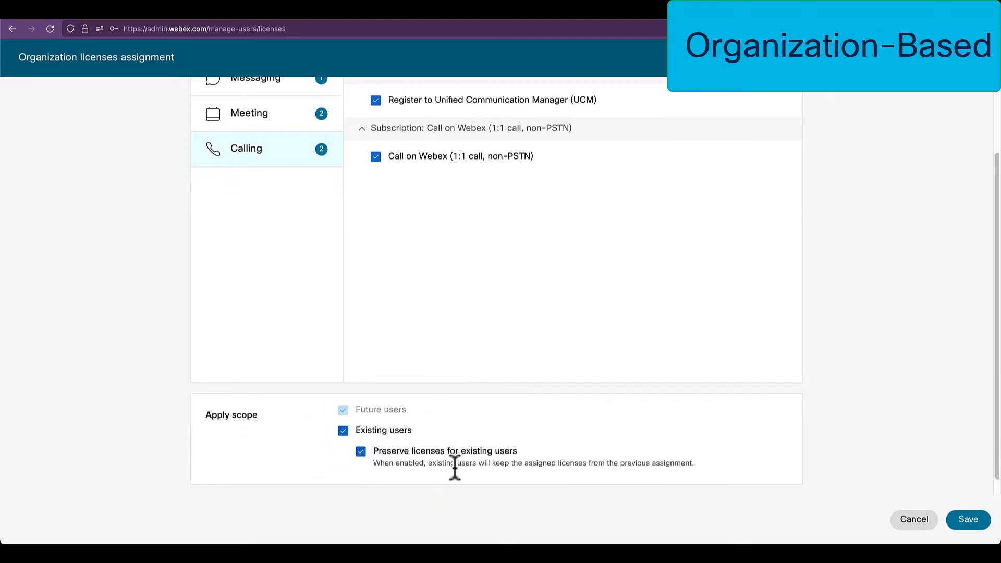
{"action": "left_click_drag", "start_coordinate": [373, 436], "coordinate": [530, 441]}
{"action": "left_click", "coordinate": [530, 440]}
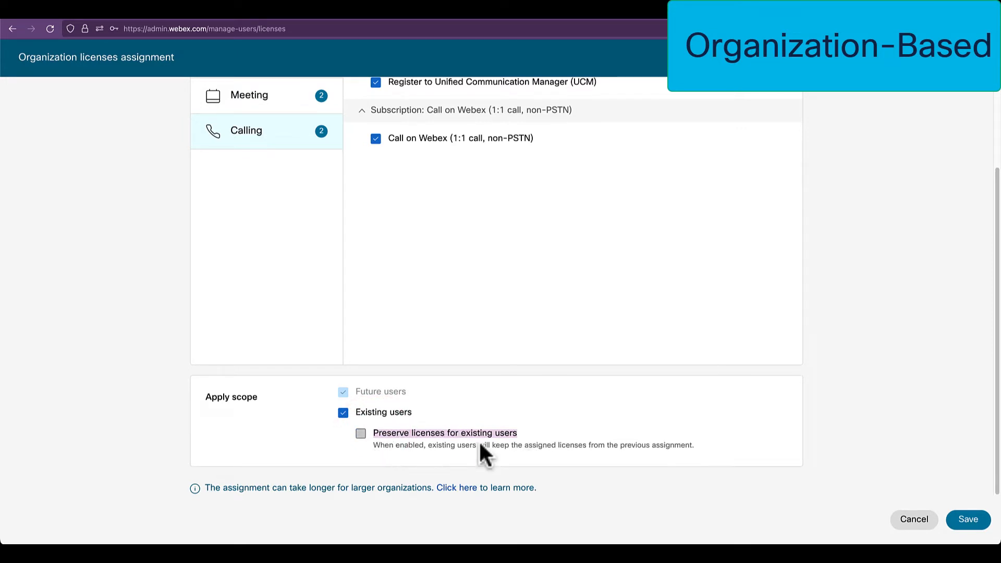
{"action": "left_click", "coordinate": [725, 444]}
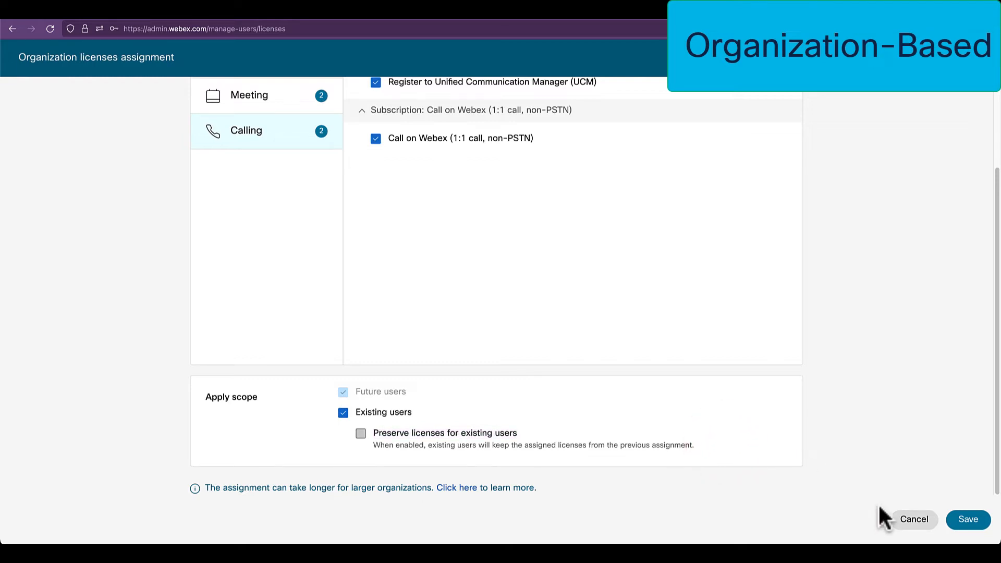
{"action": "left_click", "coordinate": [972, 520]}
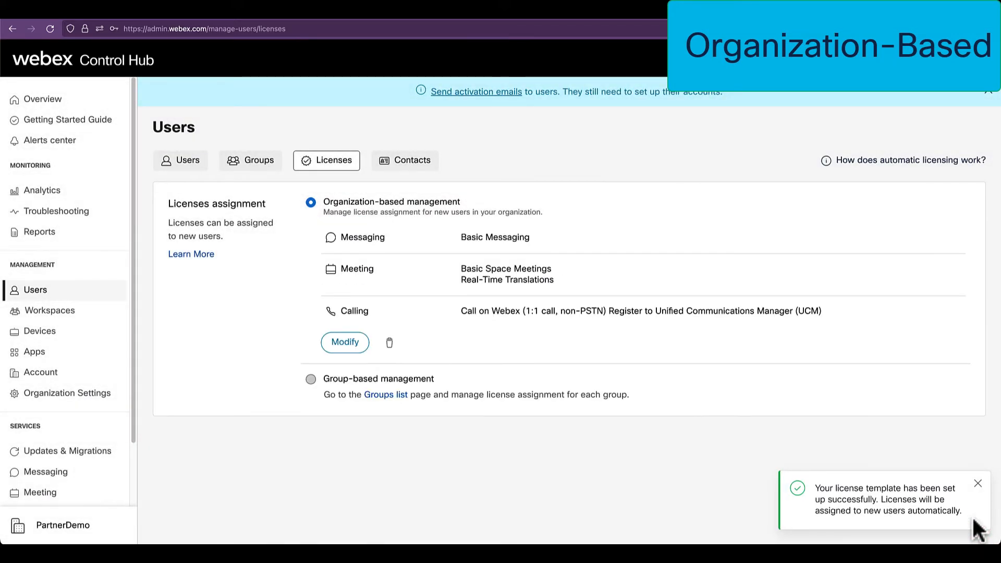
{"action": "left_click", "coordinate": [977, 484]}
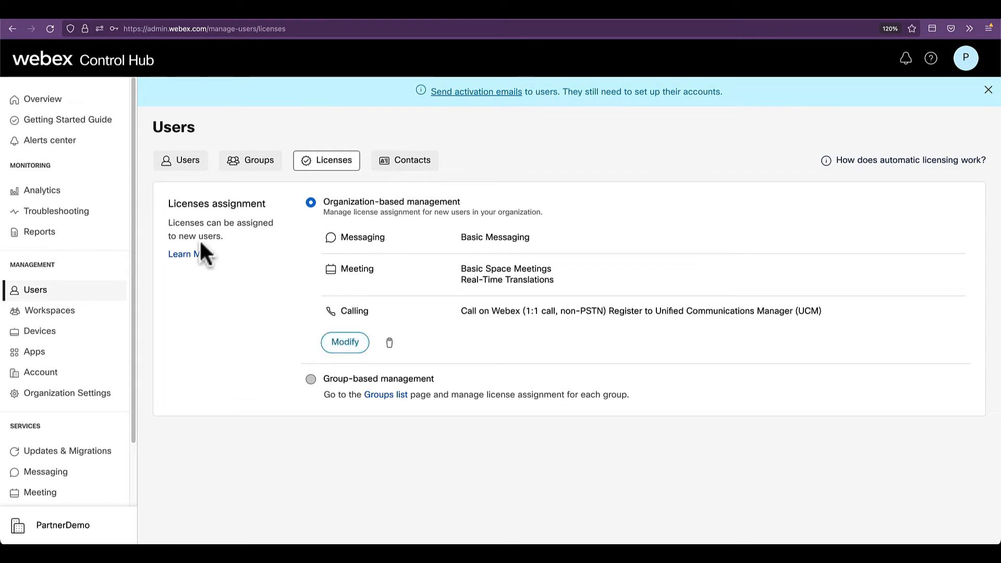
Check the licenses on the active full-admin user's profile against the new organization template.
{"action": "left_click", "coordinate": [185, 158]}
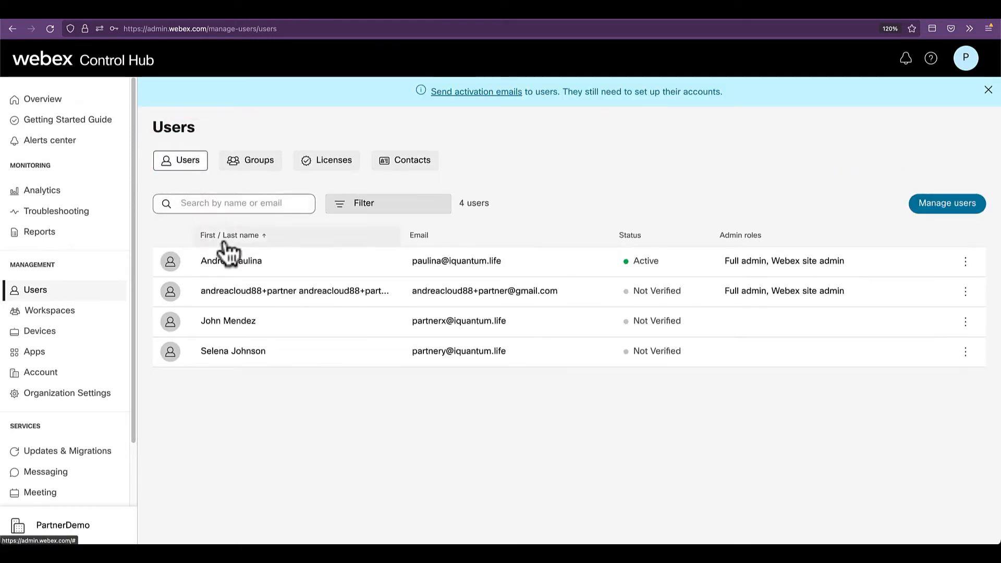
{"action": "left_click", "coordinate": [357, 256]}
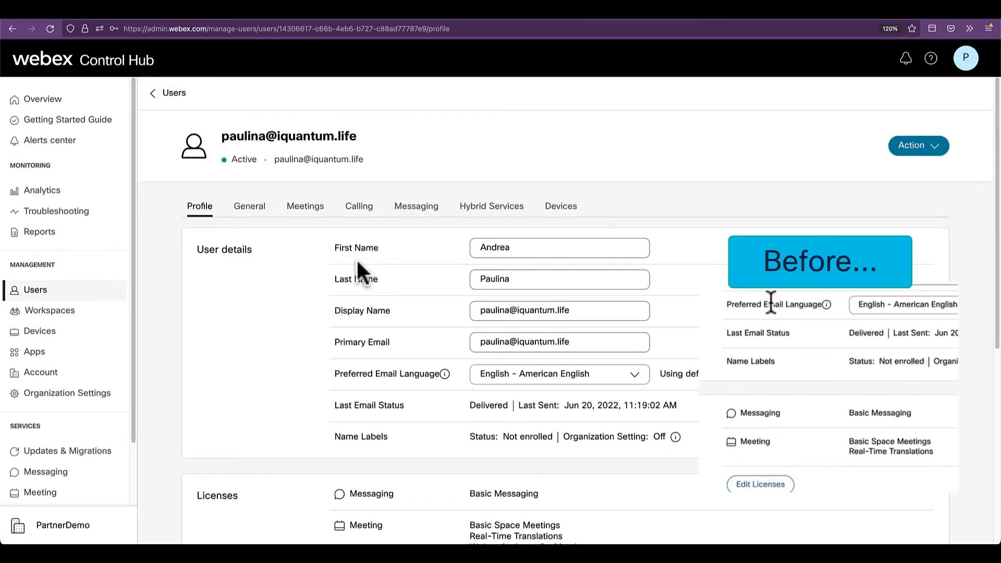
{"action": "scroll", "coordinate": [333, 273], "scroll_direction": "down", "scroll_amount": 3}
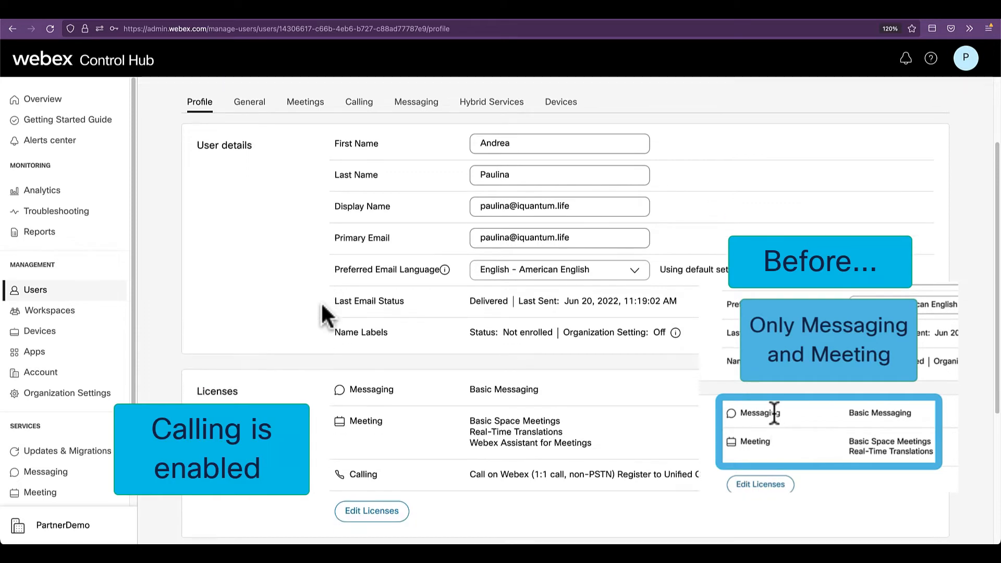
{"action": "scroll", "coordinate": [322, 305], "scroll_direction": "down", "scroll_amount": 2}
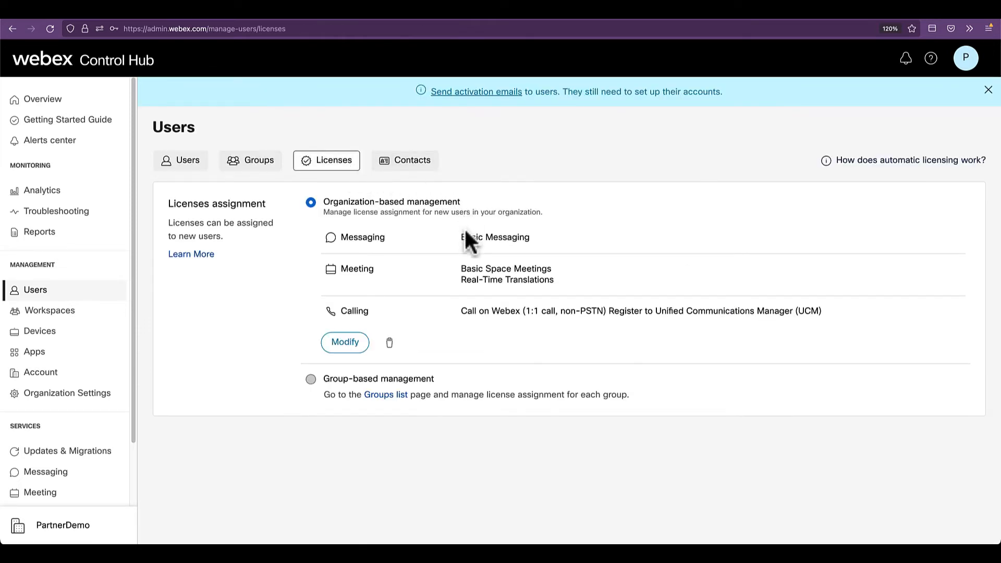
Switch license assignment to group-based management and accept the stated consequences.
{"action": "left_click", "coordinate": [311, 379]}
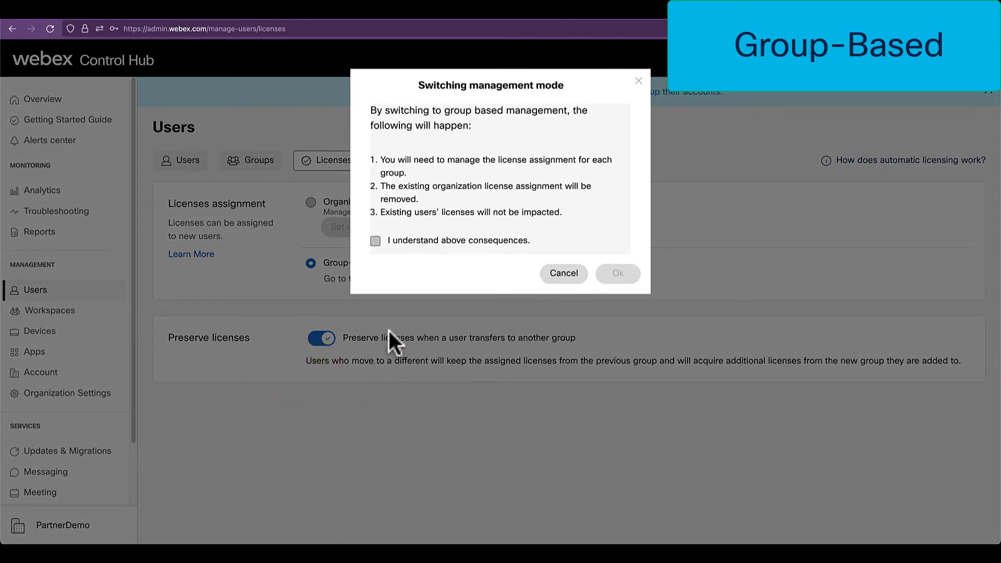
{"action": "left_click_drag", "start_coordinate": [372, 111], "coordinate": [490, 127]}
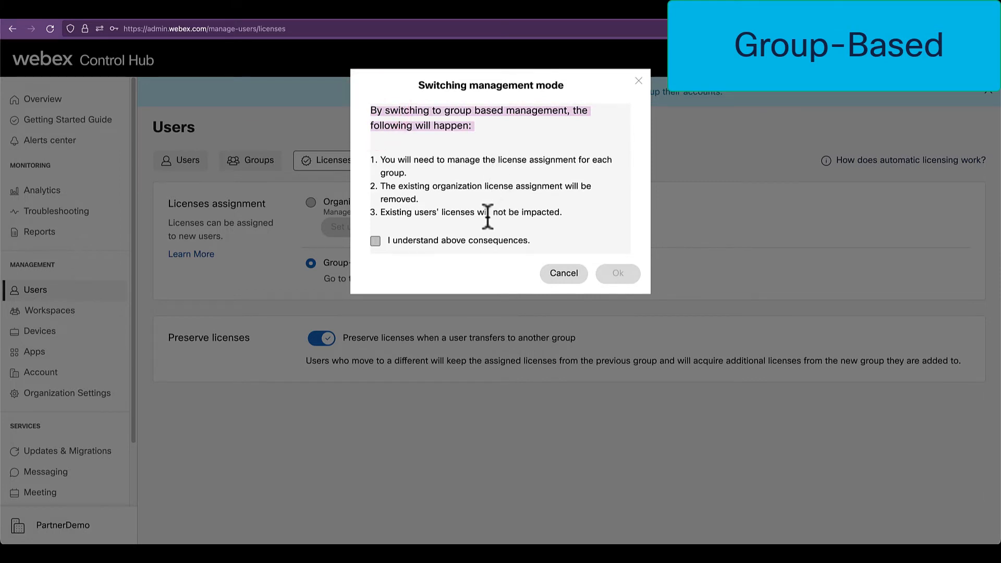
{"action": "left_click", "coordinate": [375, 241]}
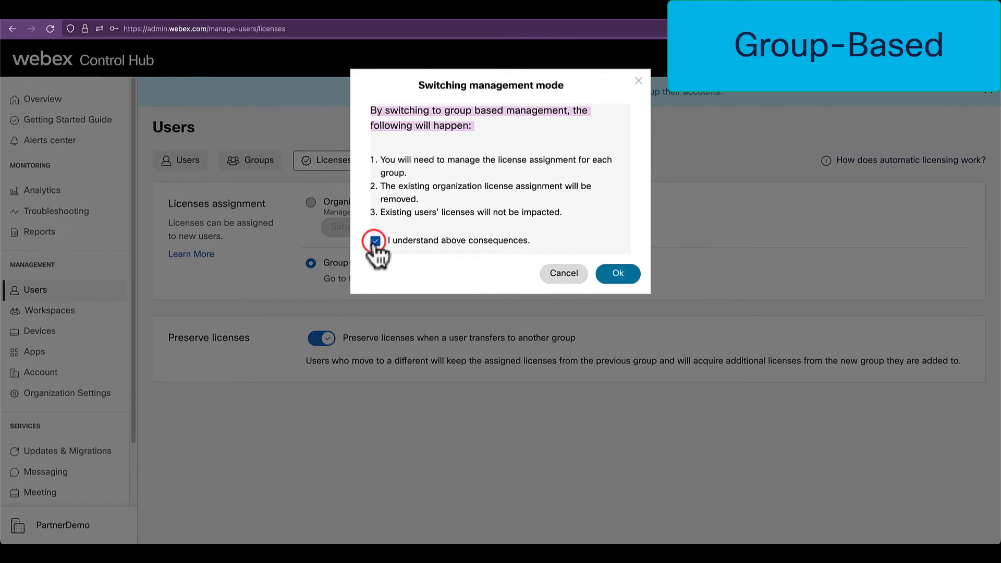
{"action": "left_click", "coordinate": [615, 273]}
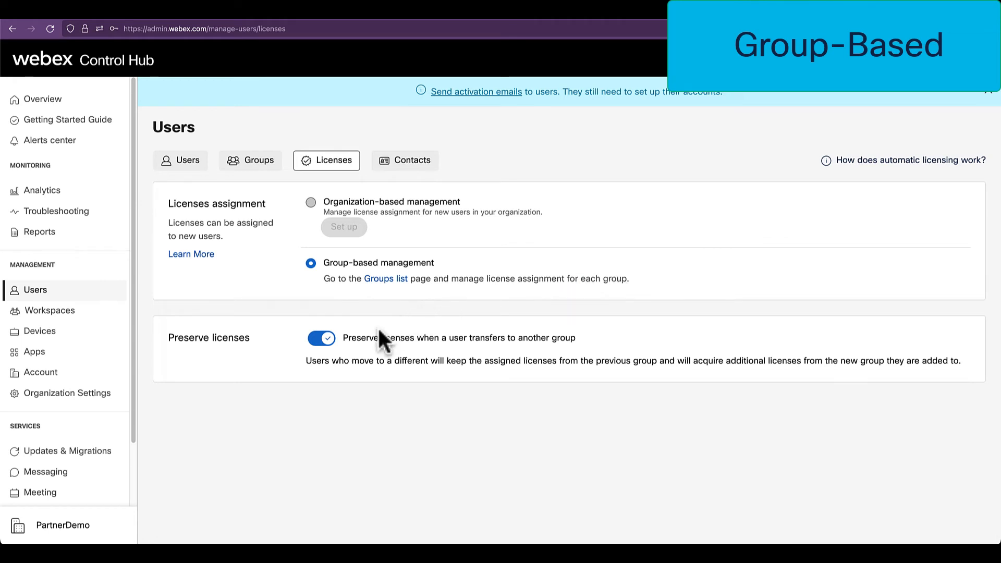
Disable license preservation for users transferring to another group and re-enable it.
{"action": "left_click", "coordinate": [371, 344]}
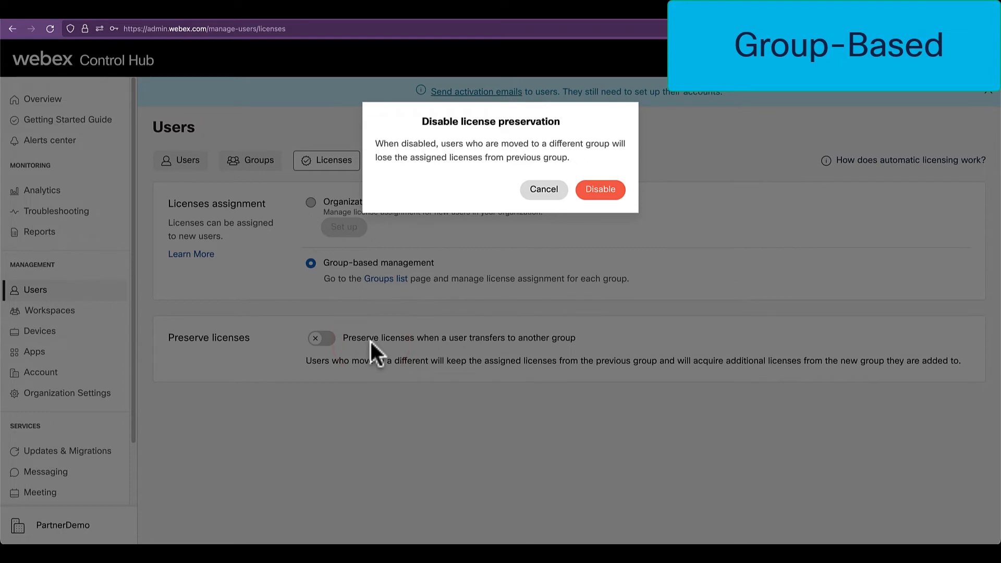
{"action": "left_click", "coordinate": [594, 189]}
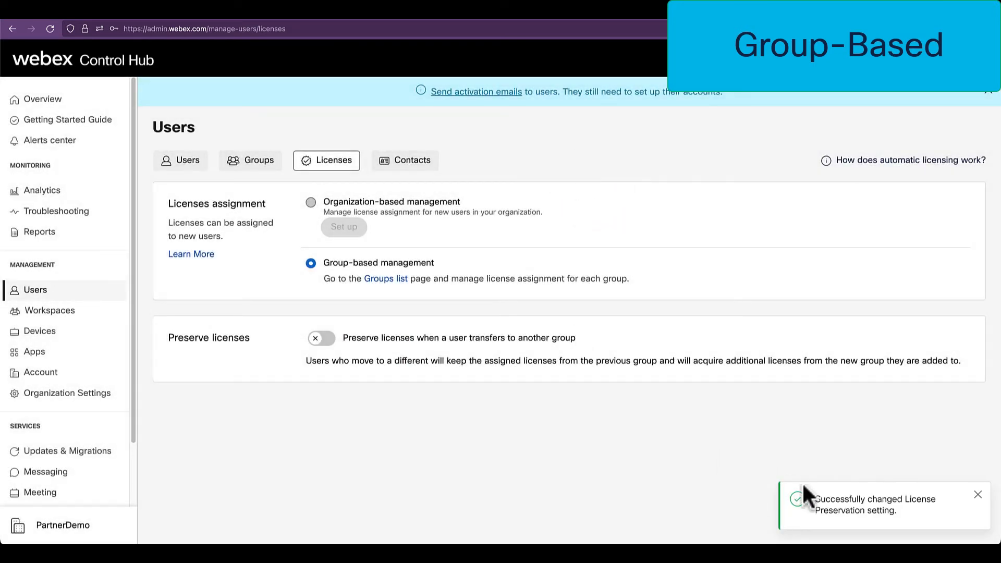
{"action": "left_click", "coordinate": [320, 339]}
{"action": "left_click", "coordinate": [978, 494]}
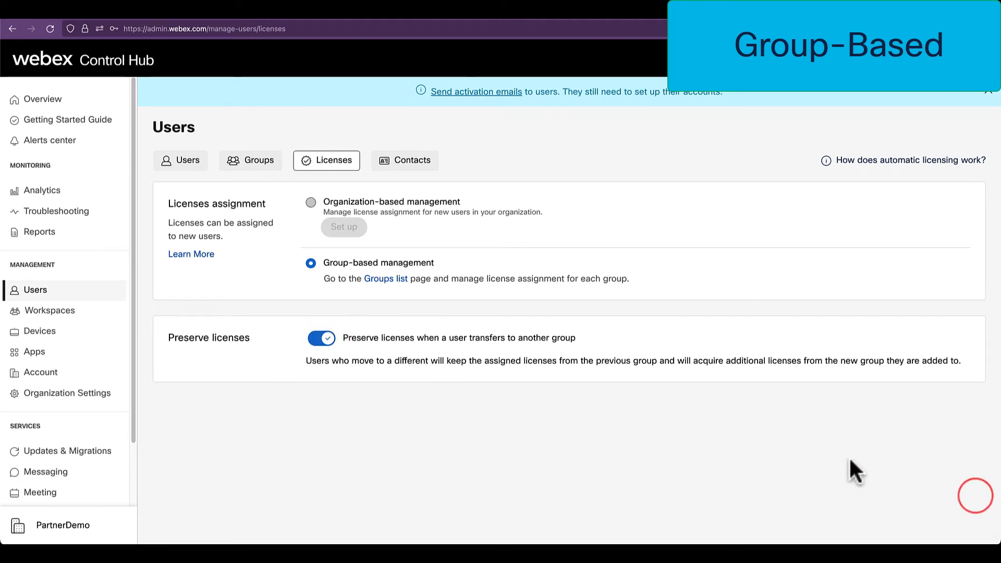
Set up the Marketing group's license template with Advanced Space Meetings and a Host Account for iquantumtest.webex.com, and review its calling license.
{"action": "left_click", "coordinate": [387, 279]}
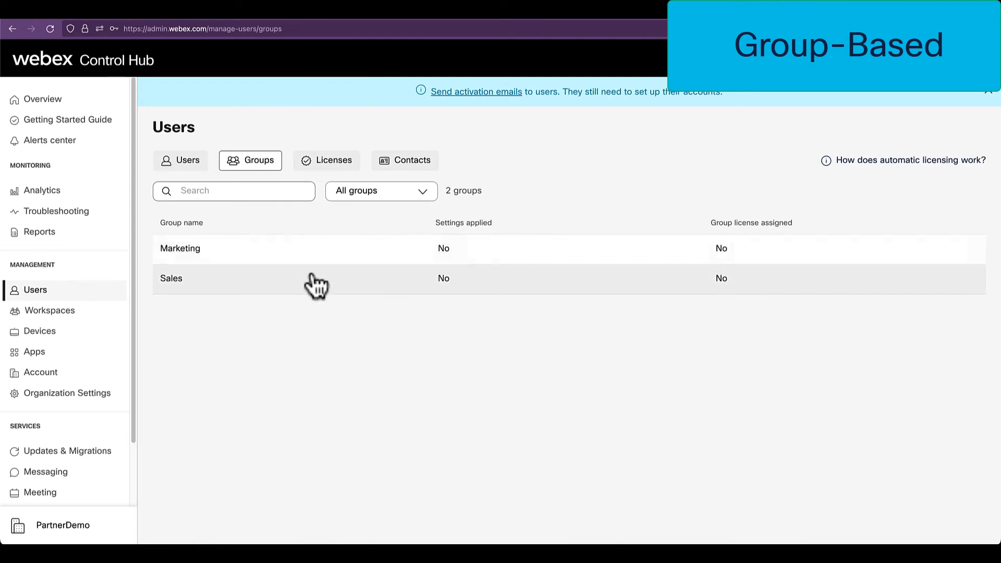
{"action": "left_click", "coordinate": [322, 257]}
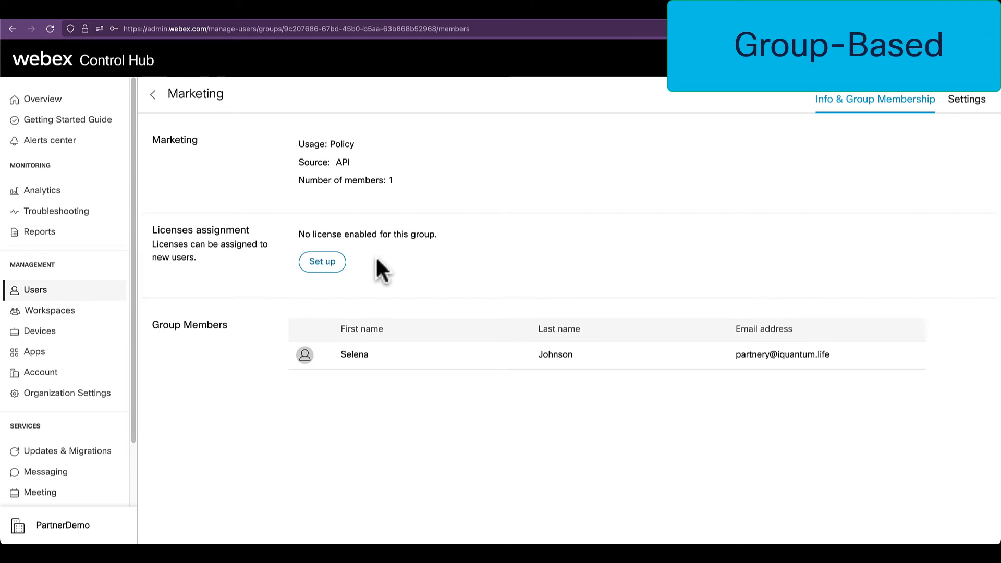
{"action": "left_click", "coordinate": [335, 263]}
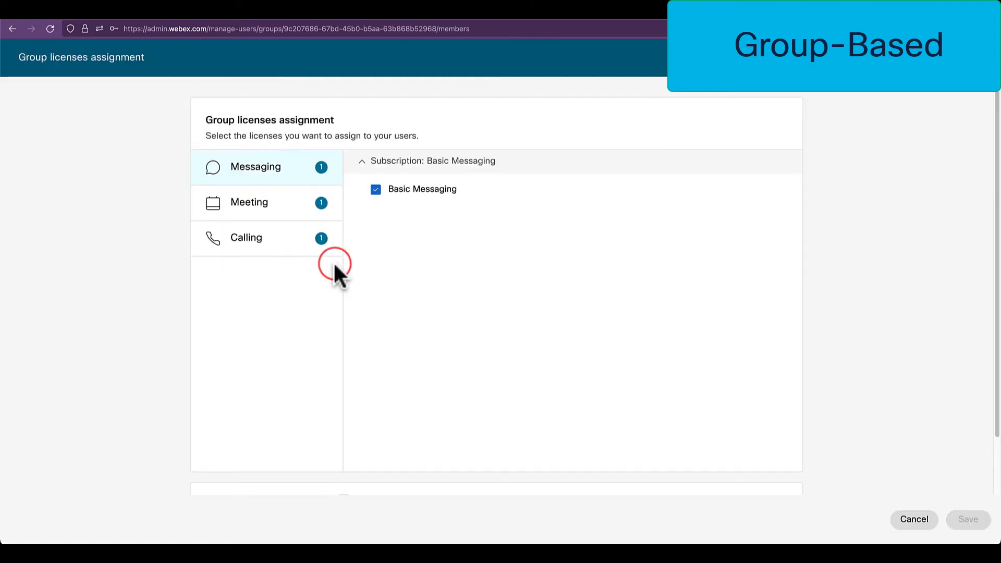
{"action": "left_click", "coordinate": [300, 211]}
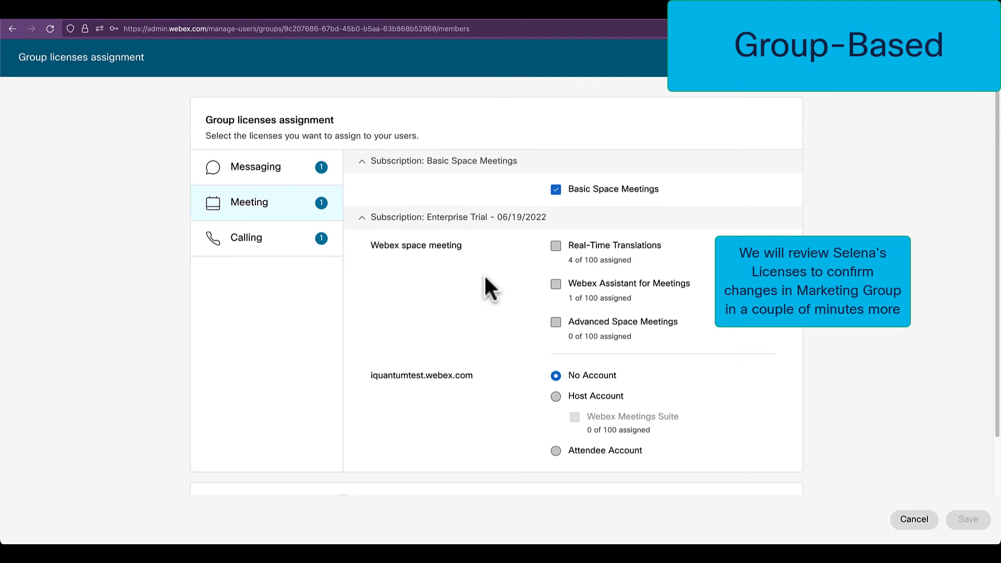
{"action": "left_click", "coordinate": [556, 324]}
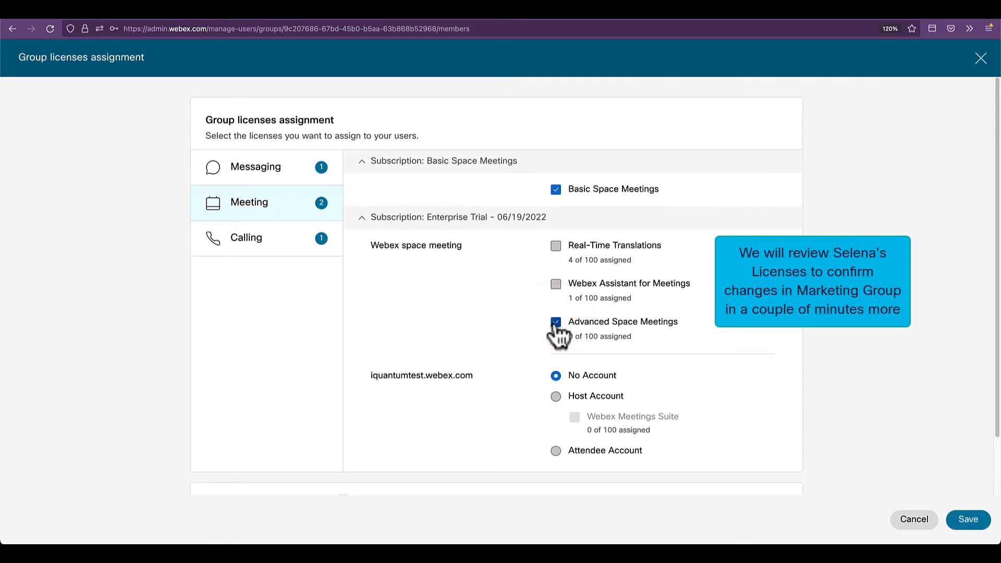
{"action": "left_click", "coordinate": [556, 396]}
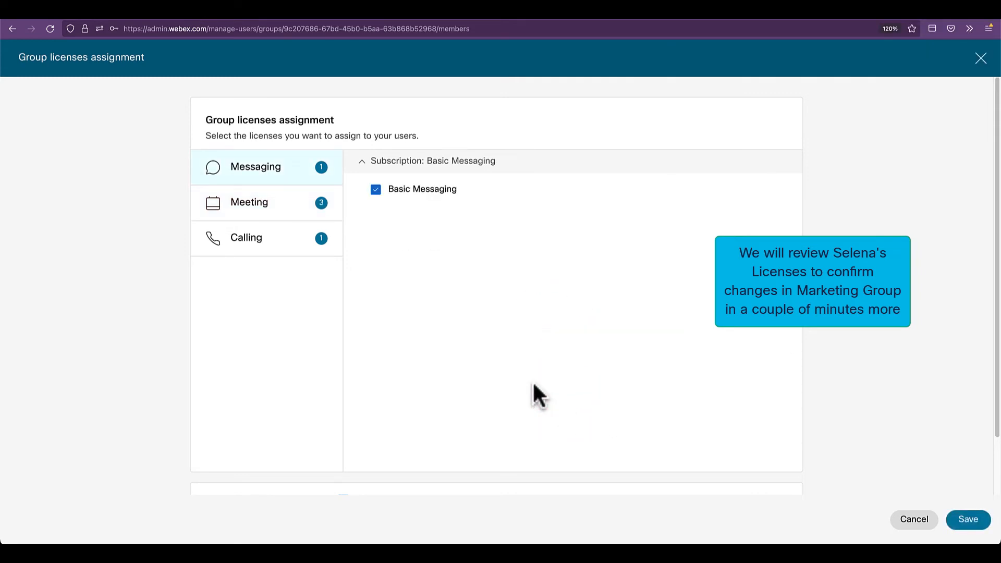
{"action": "left_click", "coordinate": [296, 219]}
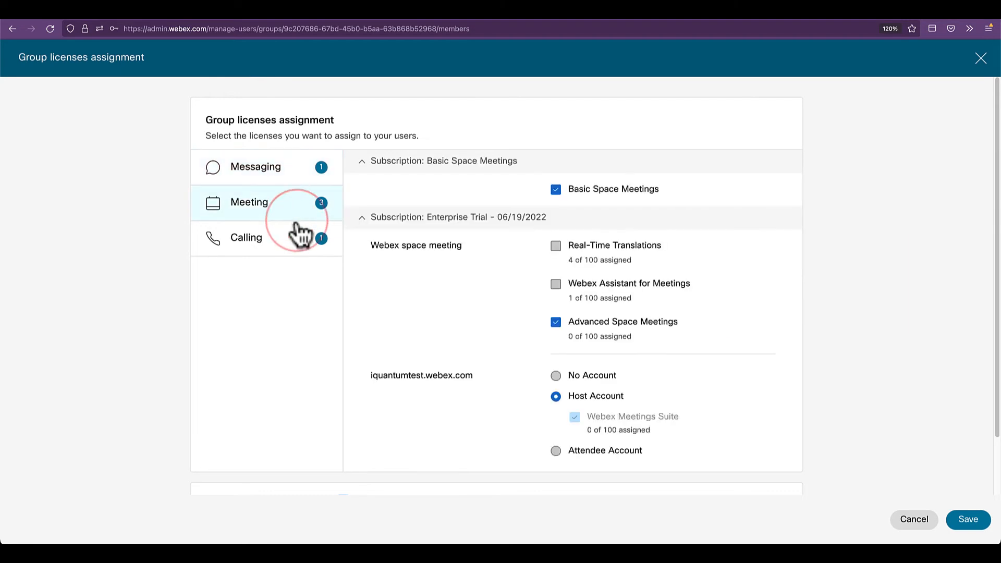
{"action": "left_click", "coordinate": [293, 241]}
Apply the Marketing group's template to existing users without preserving their current licenses, and save it.
{"action": "left_click_drag", "start_coordinate": [995, 398], "coordinate": [993, 461]}
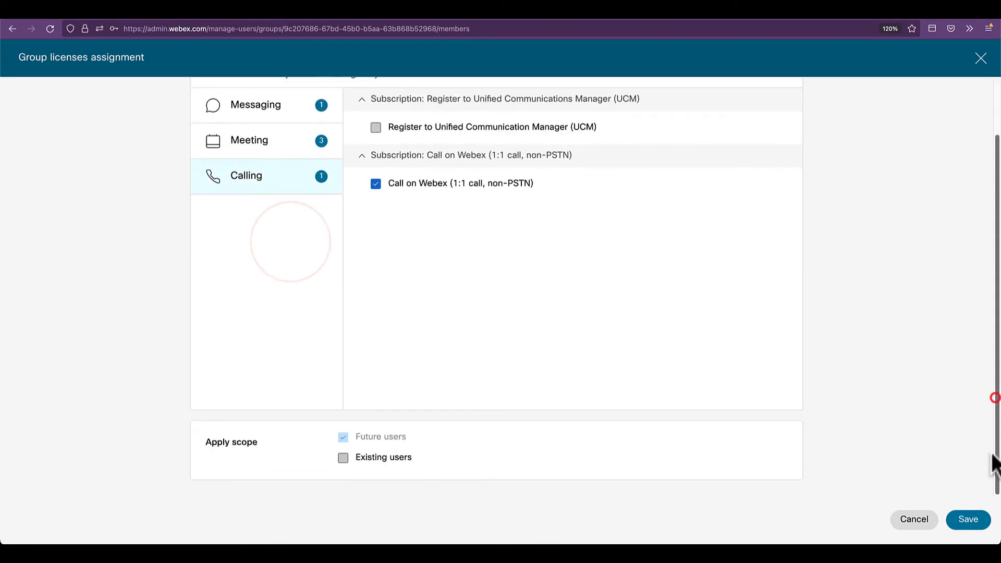
{"action": "left_click", "coordinate": [343, 458]}
{"action": "scroll", "coordinate": [519, 464], "scroll_direction": "down", "scroll_amount": 1}
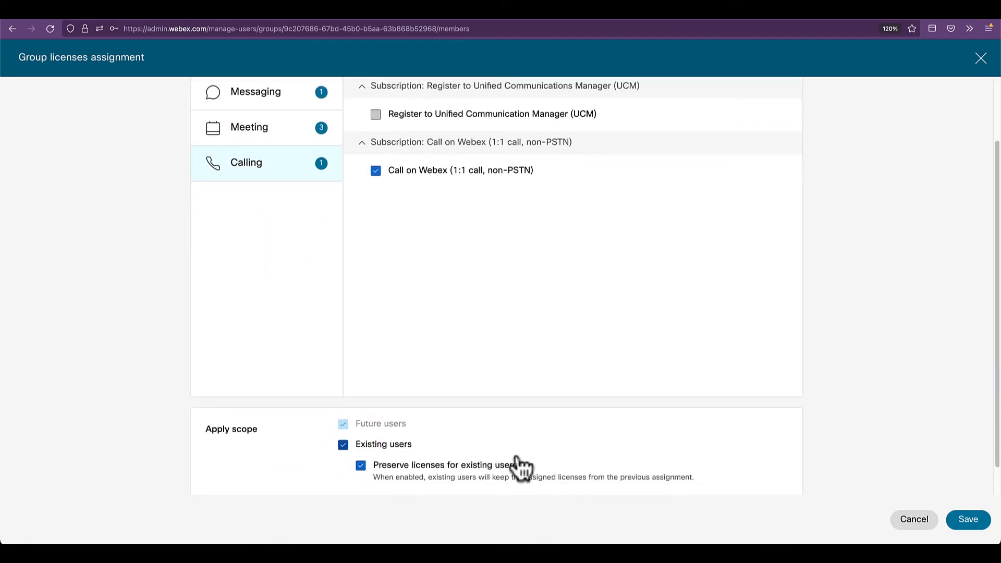
{"action": "scroll", "coordinate": [519, 464], "scroll_direction": "down", "scroll_amount": 2}
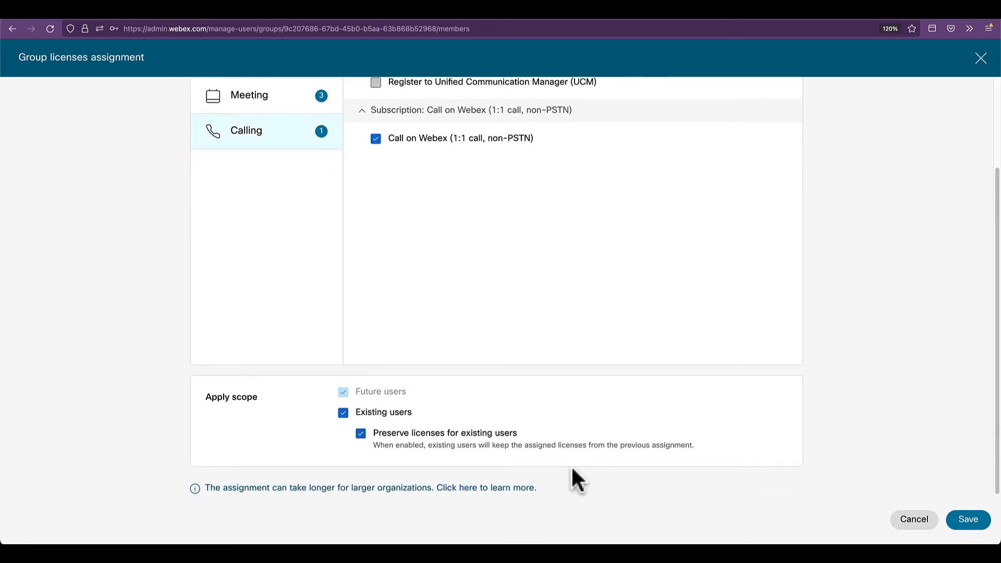
{"action": "left_click", "coordinate": [361, 434]}
{"action": "left_click", "coordinate": [970, 520]}
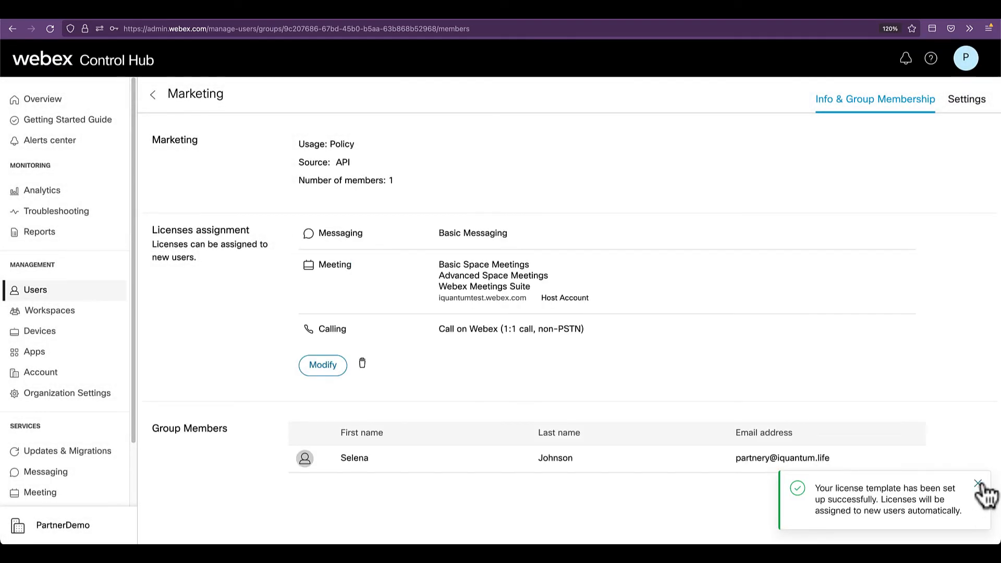
{"action": "left_click", "coordinate": [981, 482]}
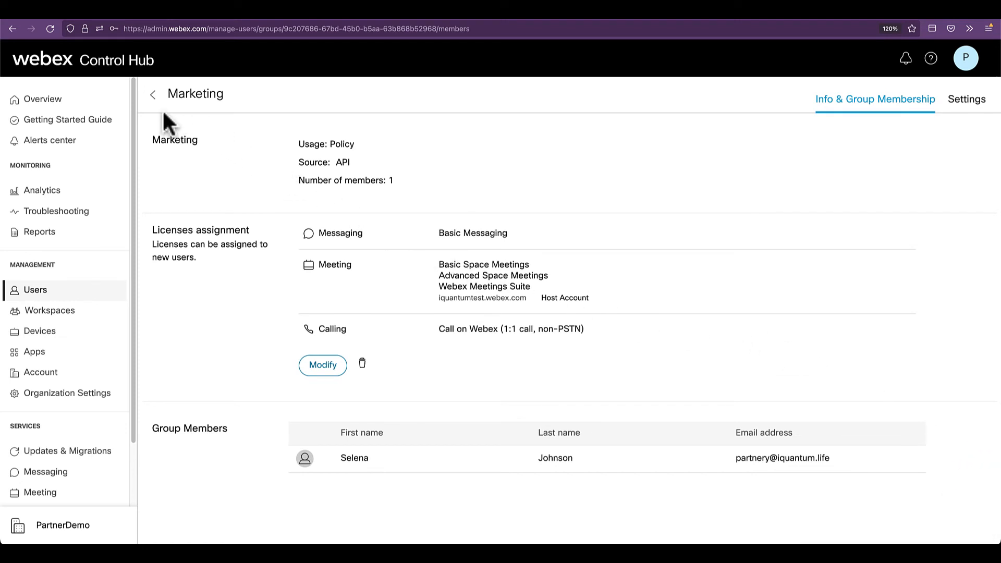
Set up the Sales group's license template with Real-Time Translations, Webex Assistant for Meetings and a Host Account for iquantumtest.webex.com.
{"action": "left_click", "coordinate": [151, 99]}
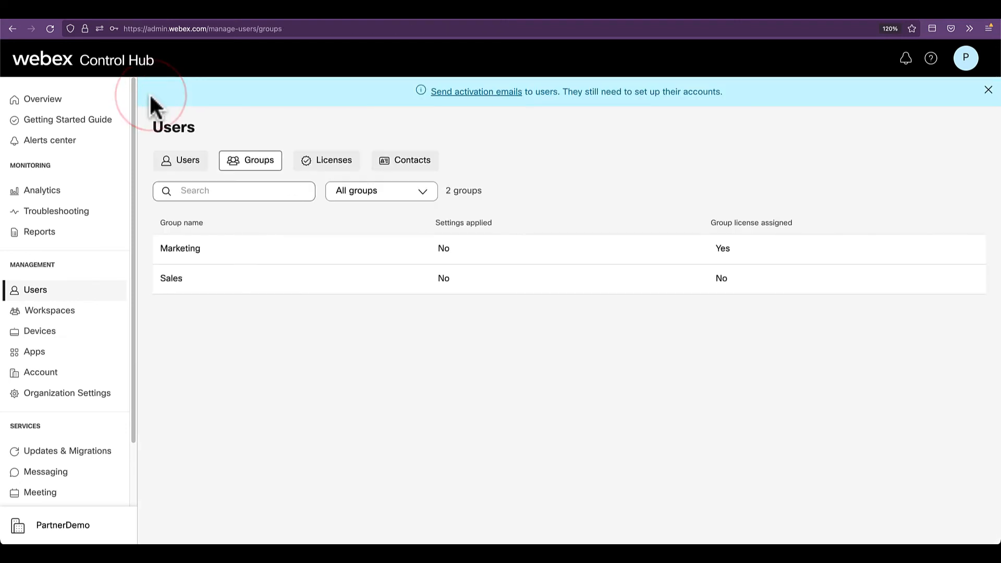
{"action": "left_click", "coordinate": [402, 276]}
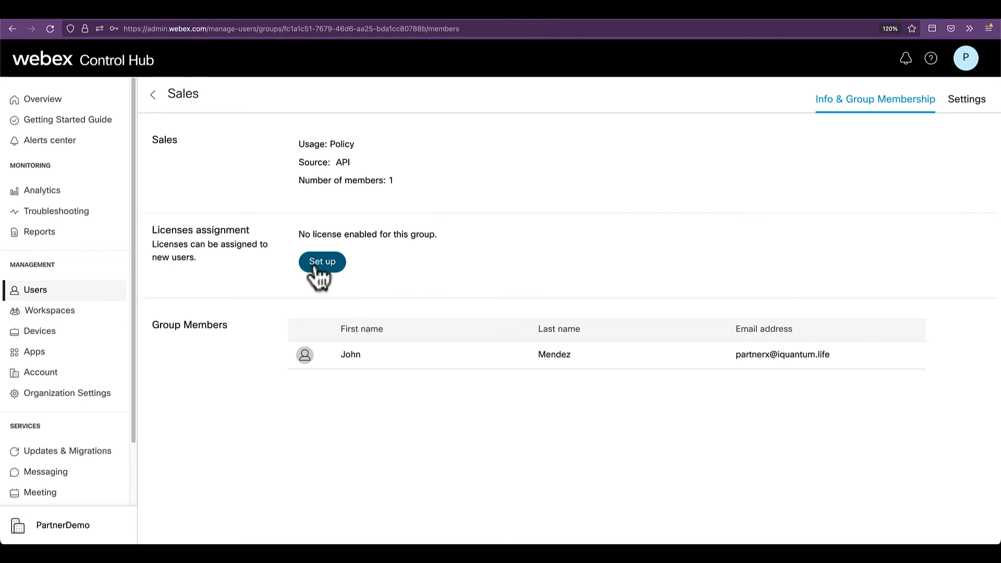
{"action": "left_click", "coordinate": [315, 265]}
{"action": "left_click", "coordinate": [280, 208]}
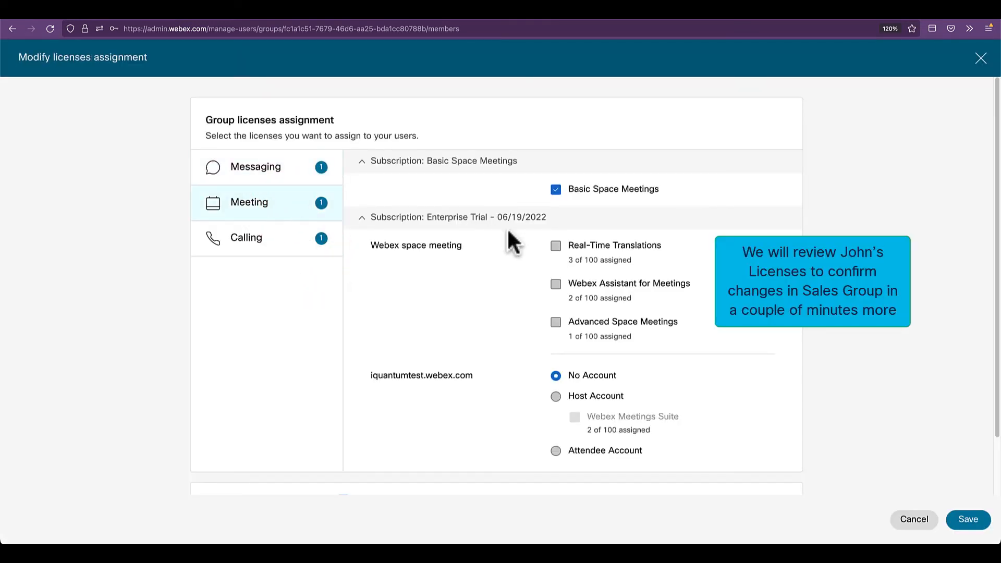
{"action": "left_click", "coordinate": [556, 285]}
{"action": "left_click", "coordinate": [556, 396]}
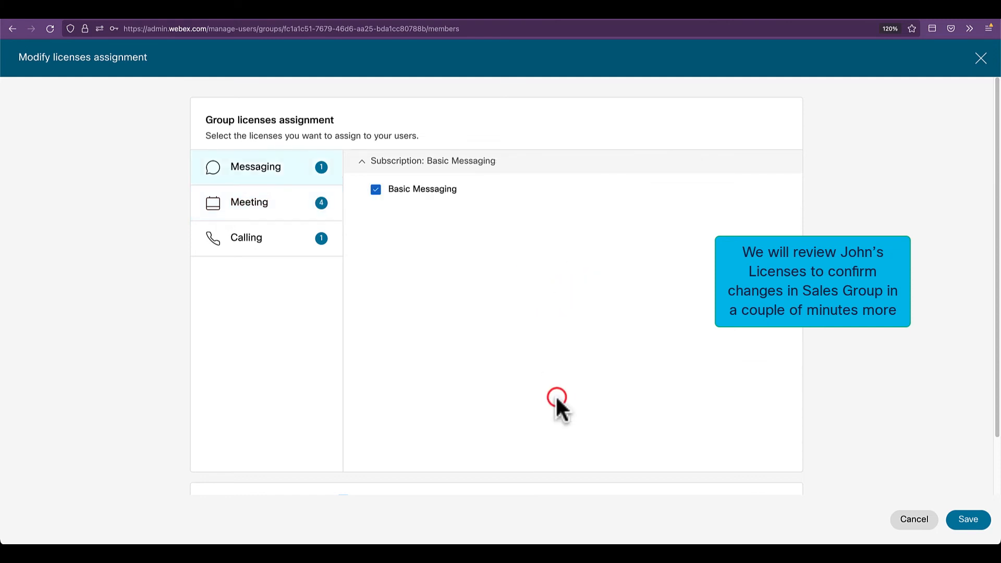
{"action": "left_click", "coordinate": [259, 203]}
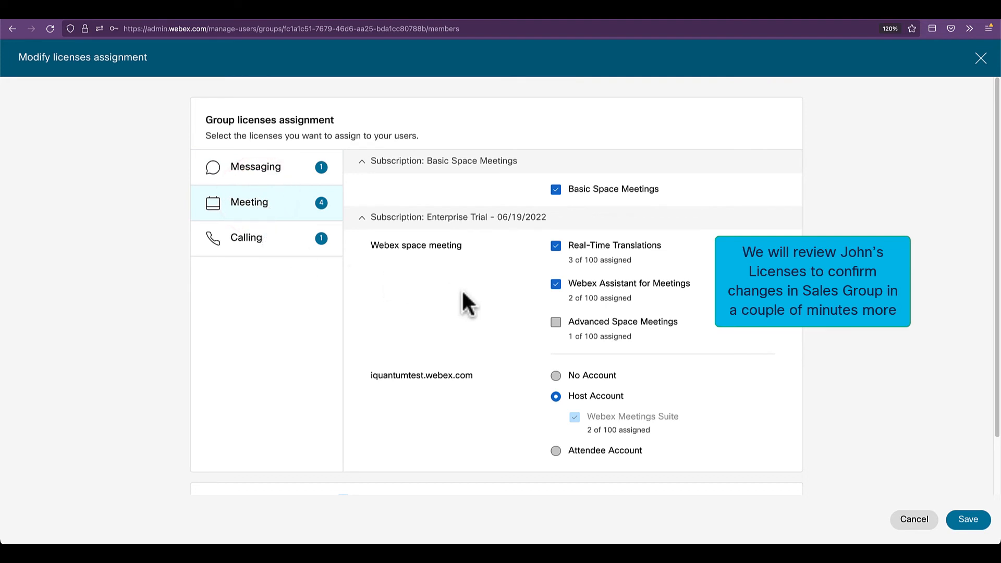
Extend the Sales group's license template to existing users and save it.
{"action": "scroll", "coordinate": [461, 289], "scroll_direction": "down", "scroll_amount": 2}
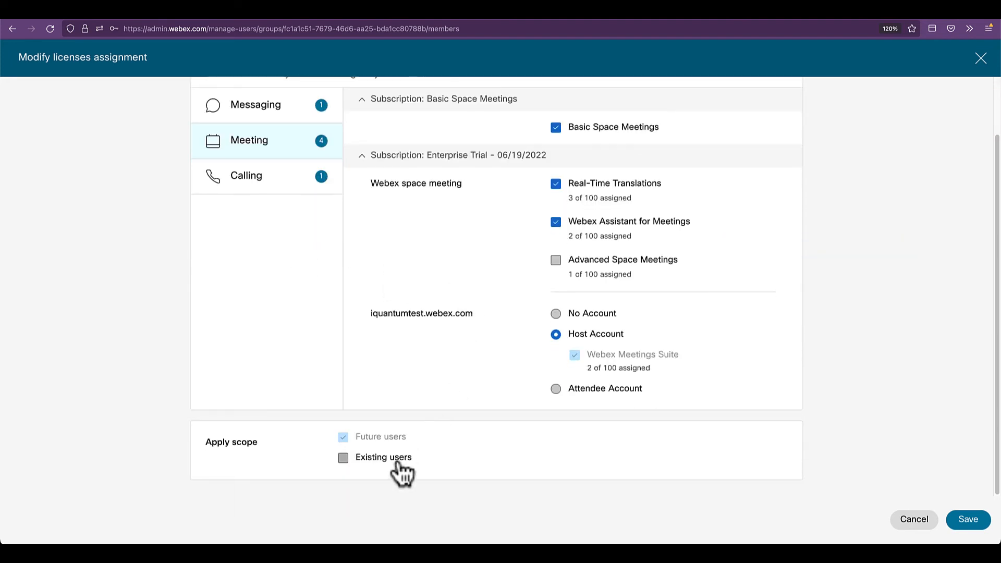
{"action": "left_click", "coordinate": [399, 464]}
{"action": "scroll", "coordinate": [409, 479], "scroll_direction": "down", "scroll_amount": 2}
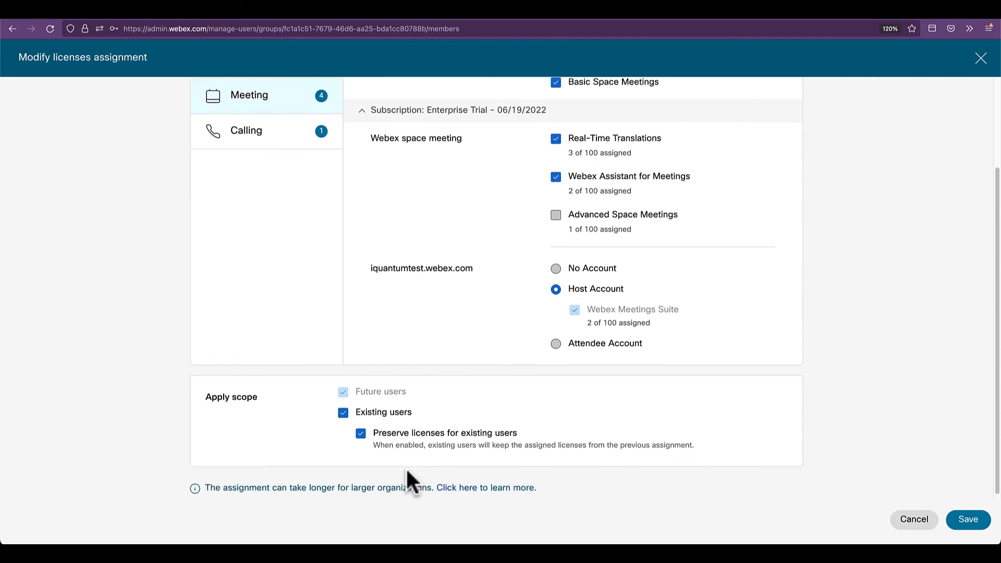
{"action": "left_click", "coordinate": [955, 518]}
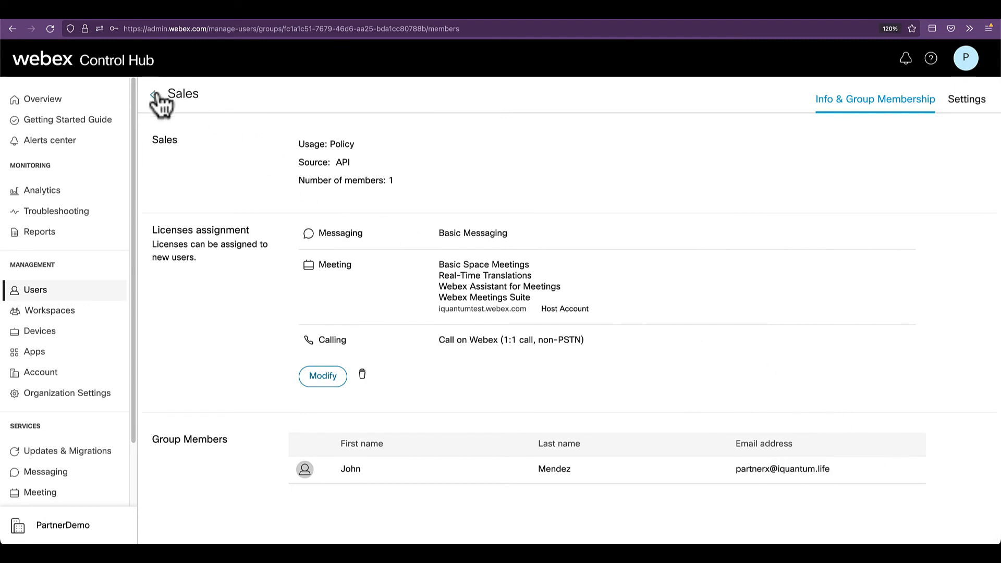
Check the Marketing group member's messaging, meeting and calling licenses against the group's template, leaving them unedited.
{"action": "left_click", "coordinate": [155, 95]}
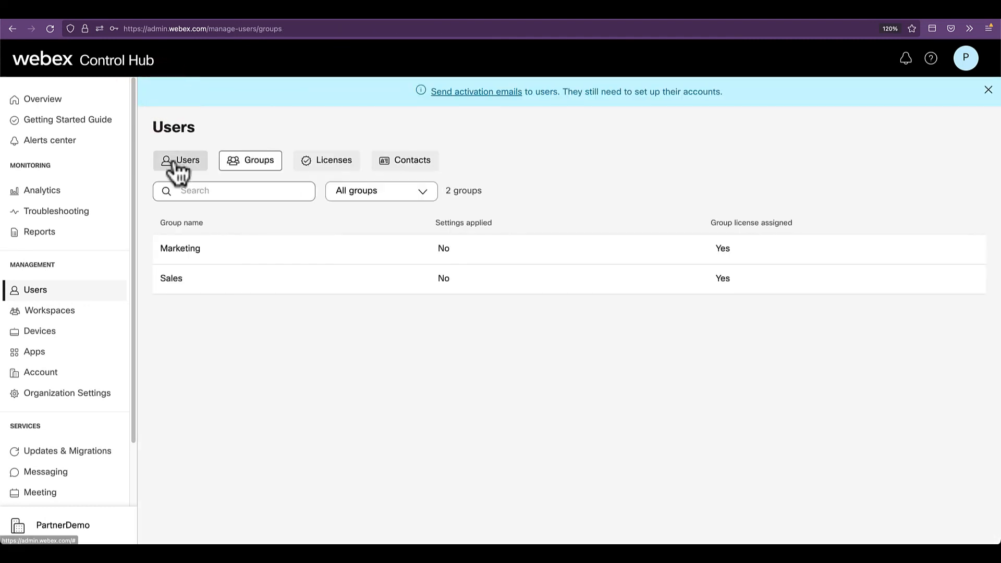
{"action": "left_click", "coordinate": [177, 162]}
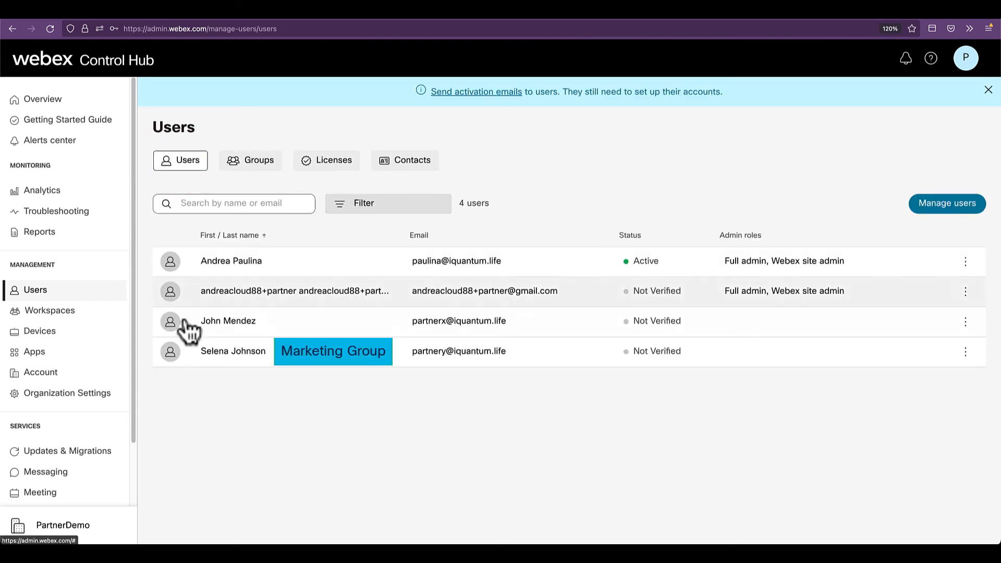
{"action": "left_click", "coordinate": [264, 351]}
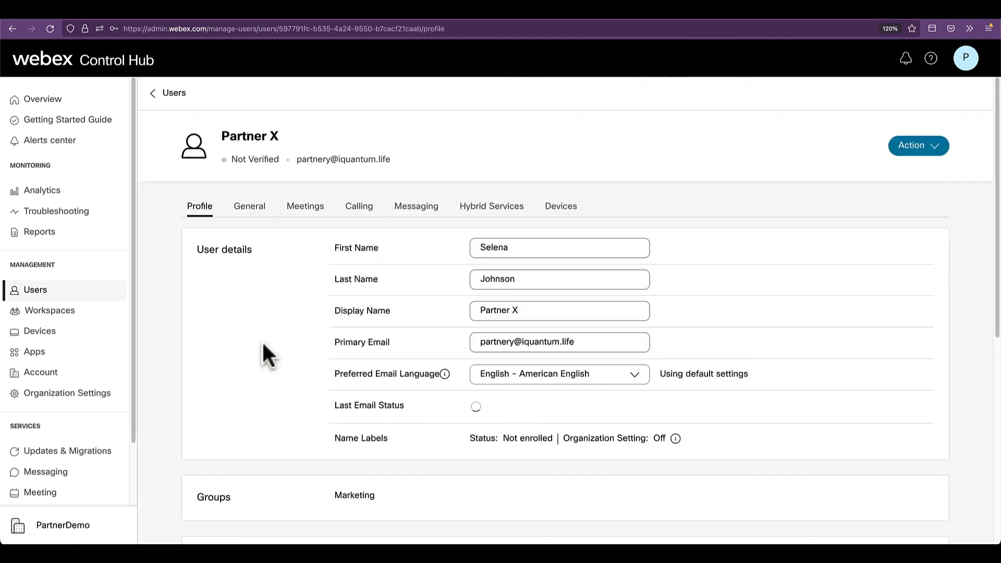
{"action": "scroll", "coordinate": [266, 344], "scroll_direction": "down", "scroll_amount": 5}
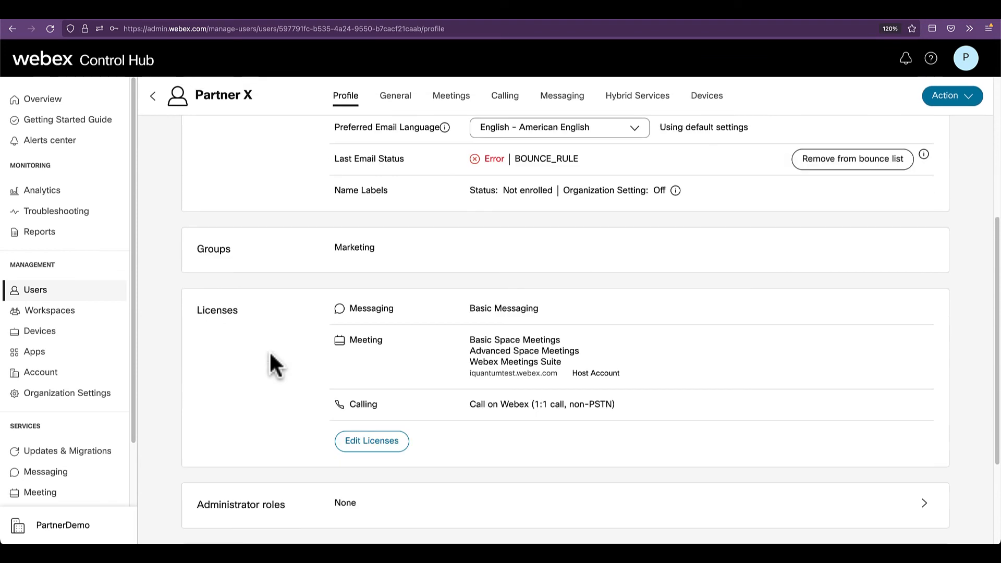
{"action": "left_click", "coordinate": [371, 441]}
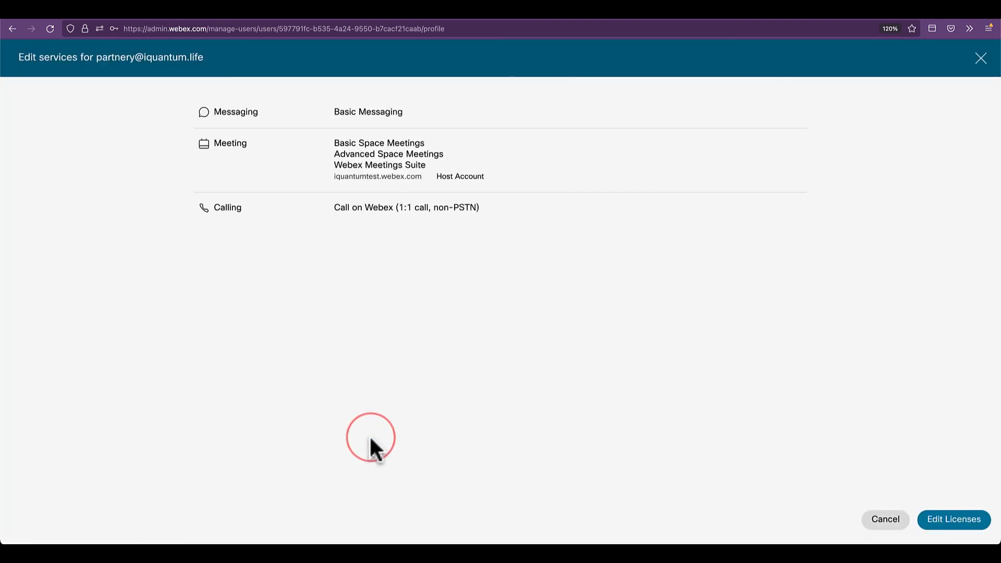
{"action": "left_click", "coordinate": [930, 527]}
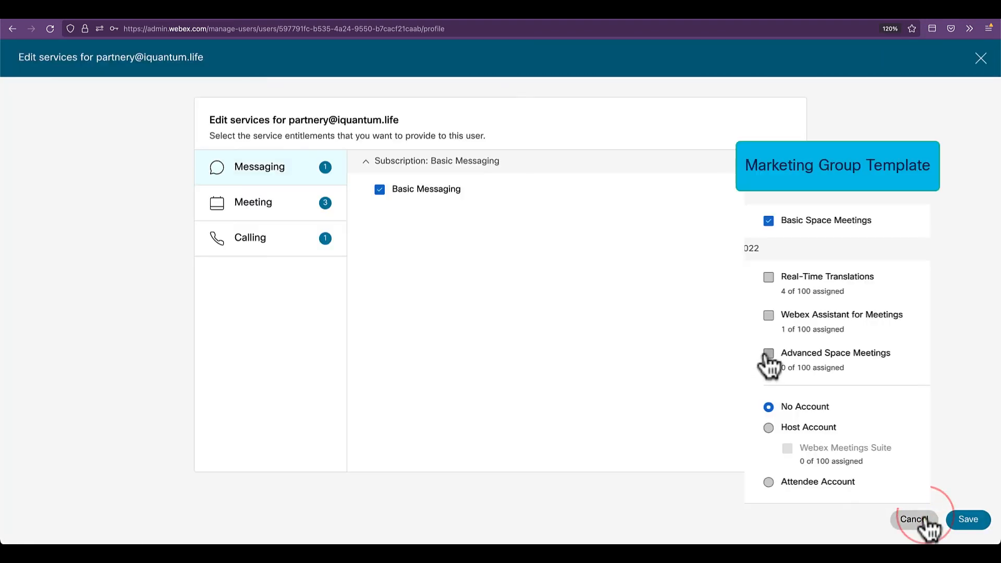
{"action": "left_click", "coordinate": [262, 218]}
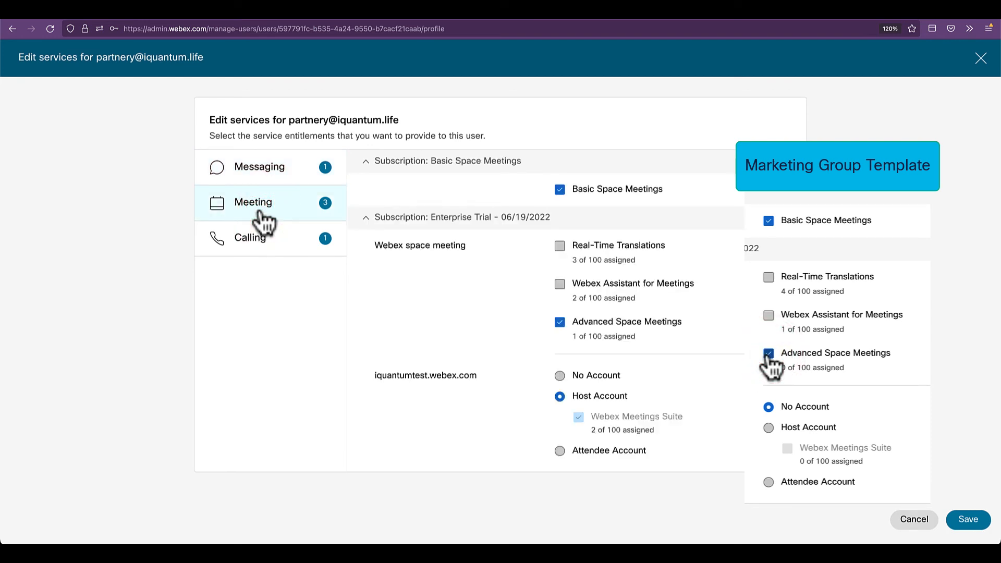
{"action": "left_click", "coordinate": [268, 243]}
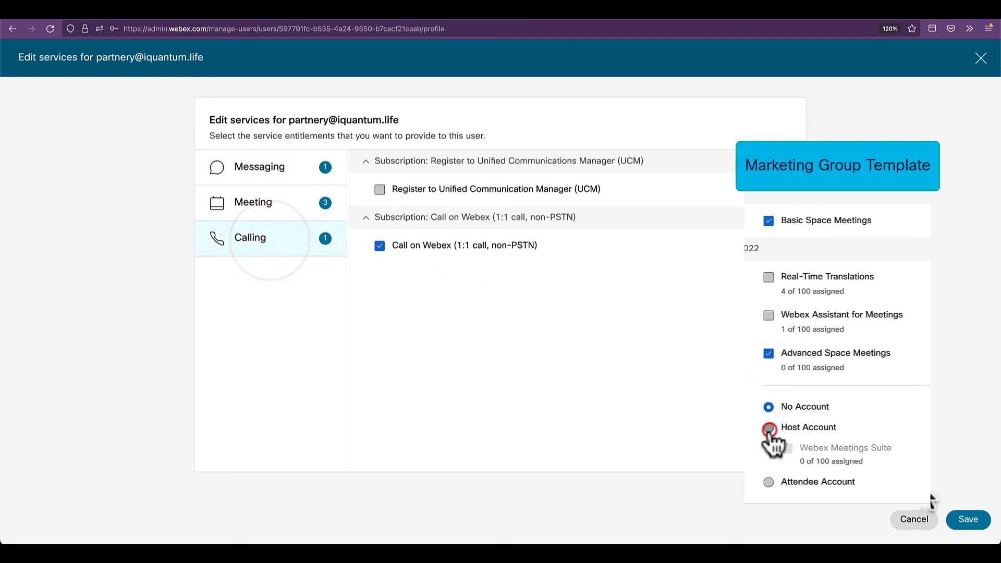
{"action": "left_click", "coordinate": [912, 520]}
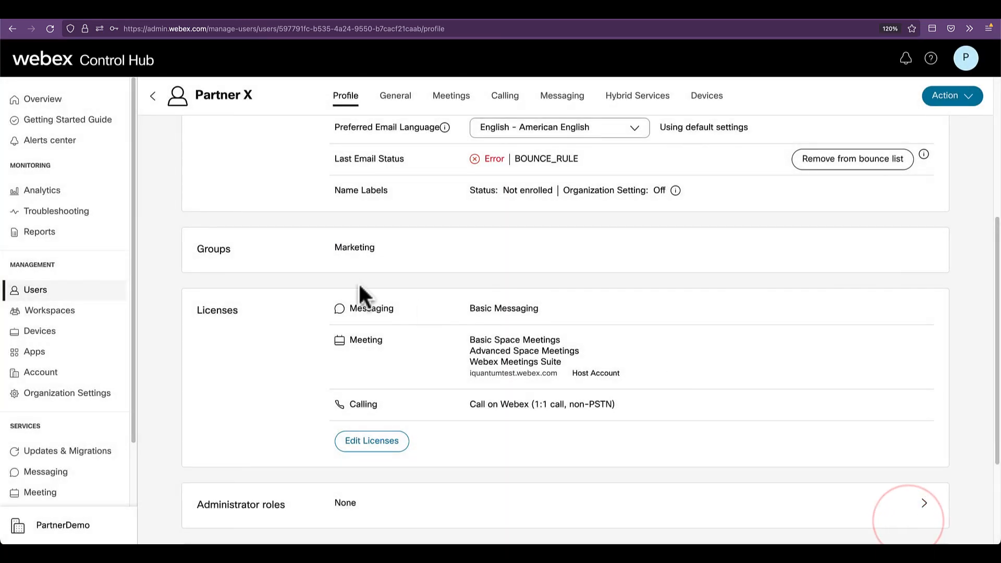
Check the Sales group member's meeting licenses against the Sales template, leaving them unedited.
{"action": "left_click", "coordinate": [153, 95]}
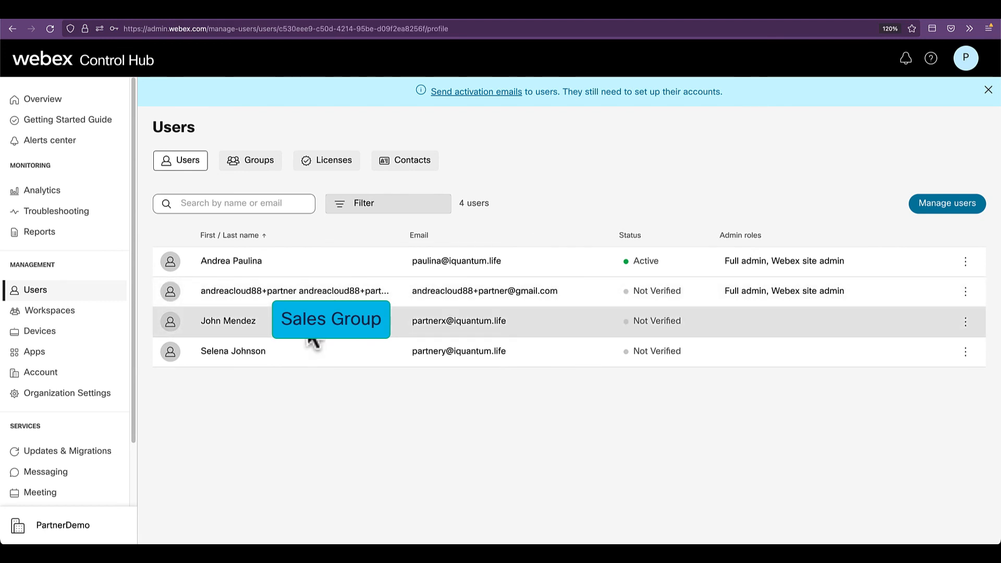
{"action": "left_click", "coordinate": [310, 329]}
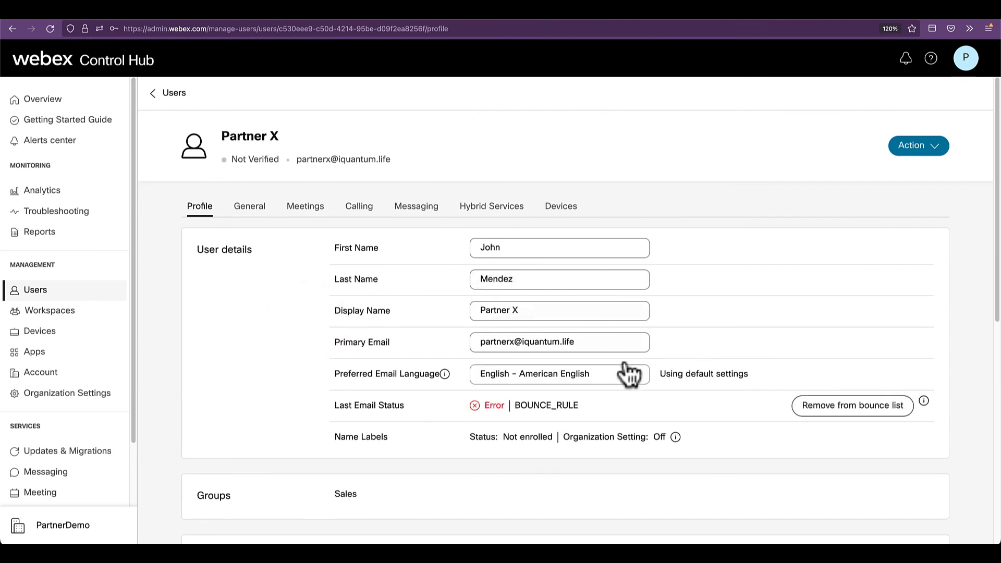
{"action": "scroll", "coordinate": [627, 373], "scroll_direction": "down", "scroll_amount": 7}
{"action": "left_click", "coordinate": [365, 333]}
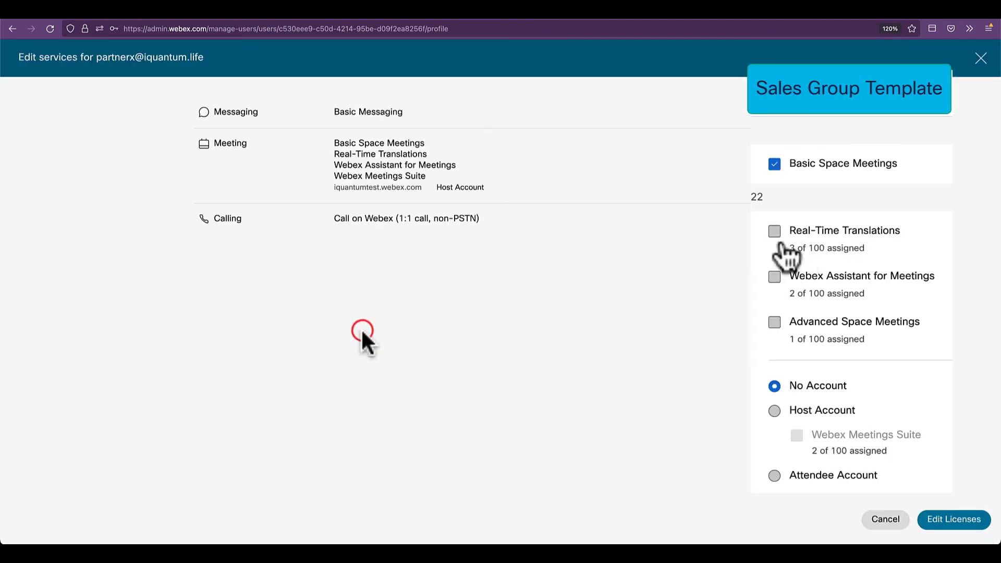
{"action": "left_click", "coordinate": [950, 519]}
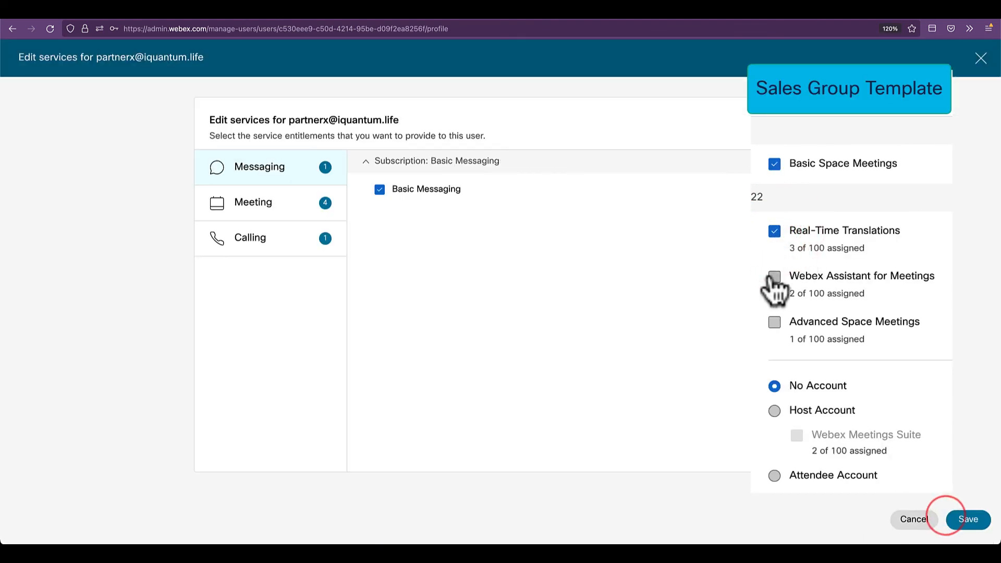
{"action": "left_click", "coordinate": [281, 208]}
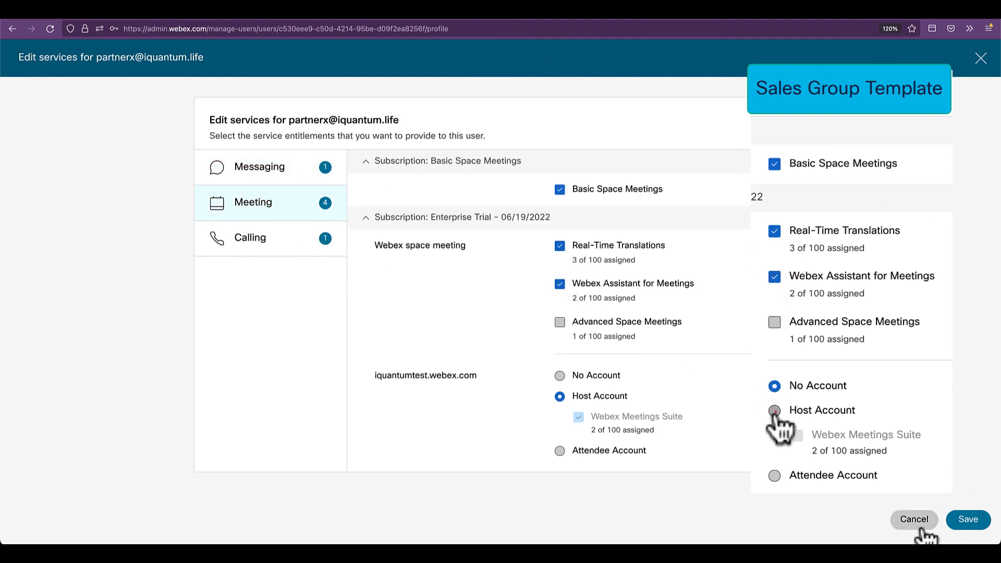
{"action": "left_click", "coordinate": [927, 530]}
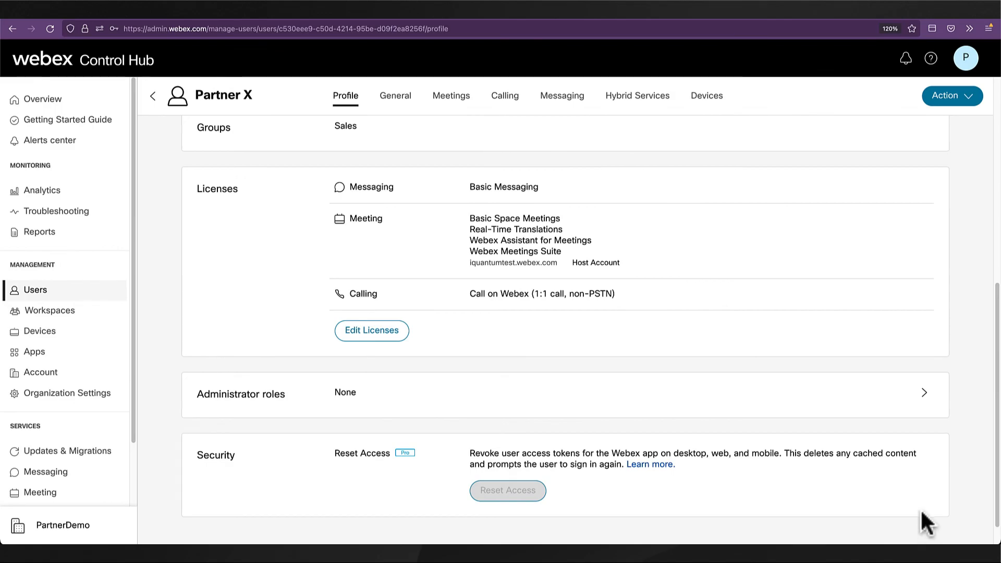
{"action": "scroll", "coordinate": [921, 510], "scroll_direction": "down", "scroll_amount": 1}
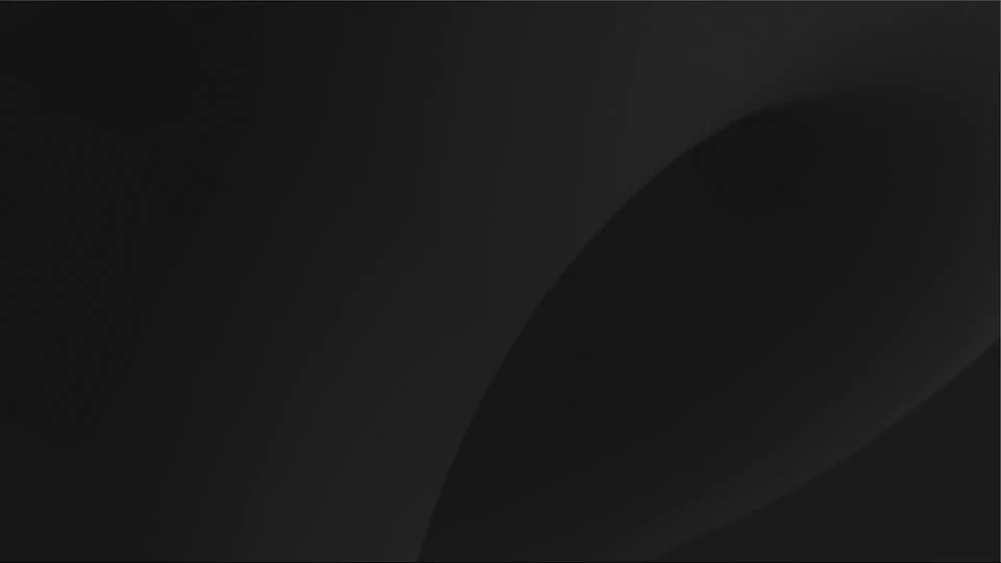